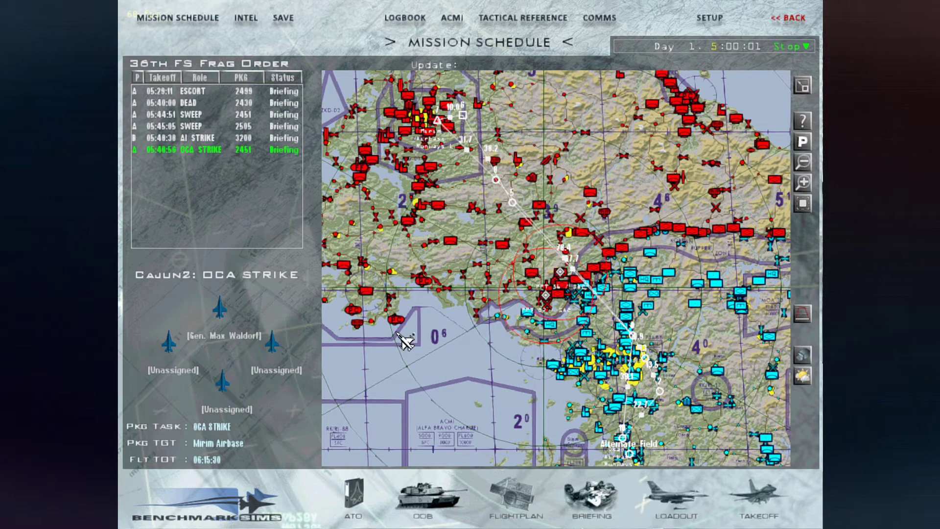
- Examine the campaign map around the selected OCA STRIKE flight's route
scroll(470, 417, up, 1)
scroll(477, 424, down, 2)
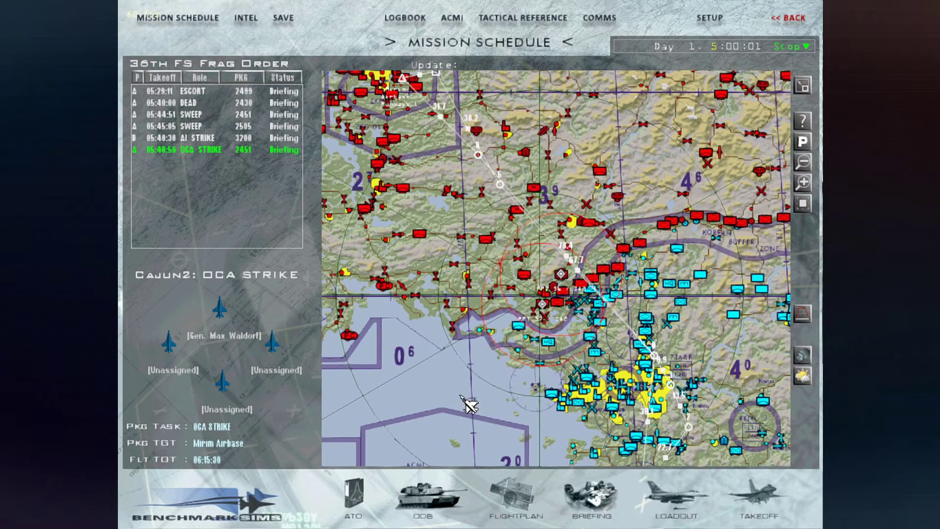
scroll(479, 410, up, 1)
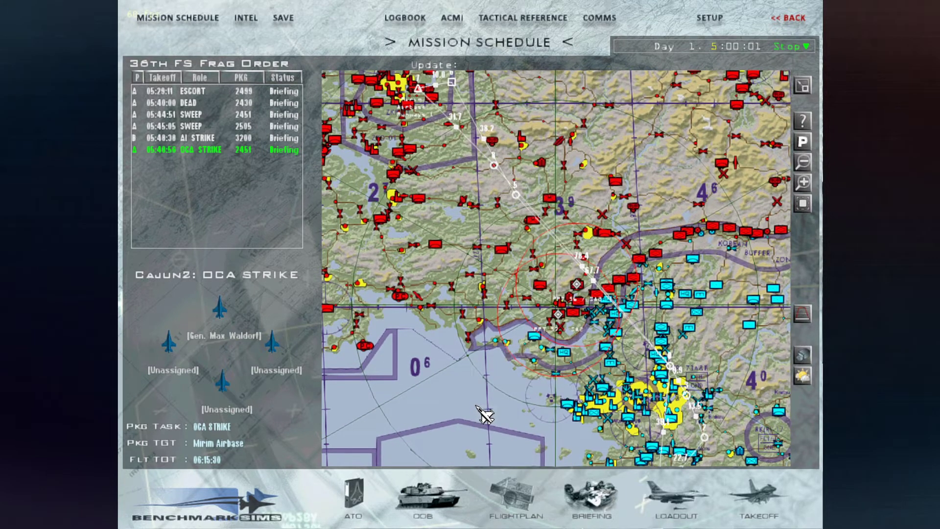
scroll(485, 415, down, 1)
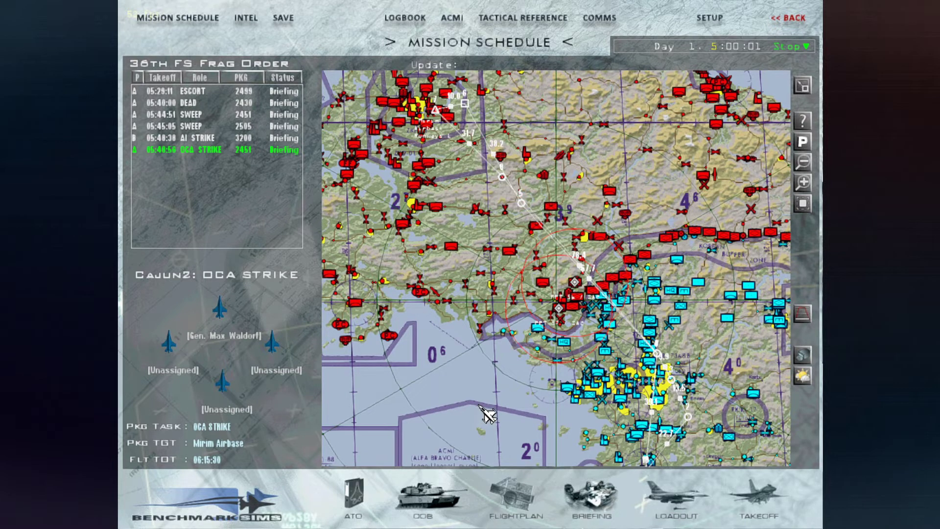
drag(489, 412, 495, 396)
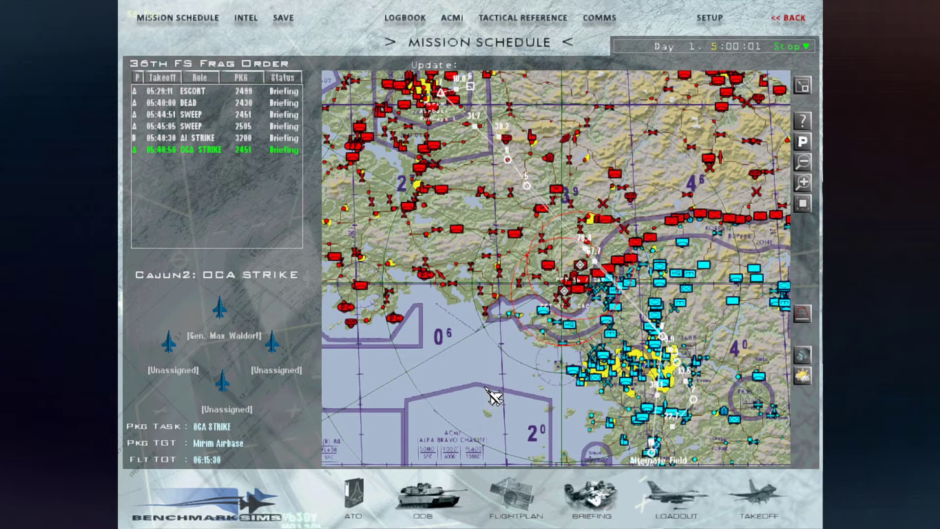
scroll(494, 396, down, 1)
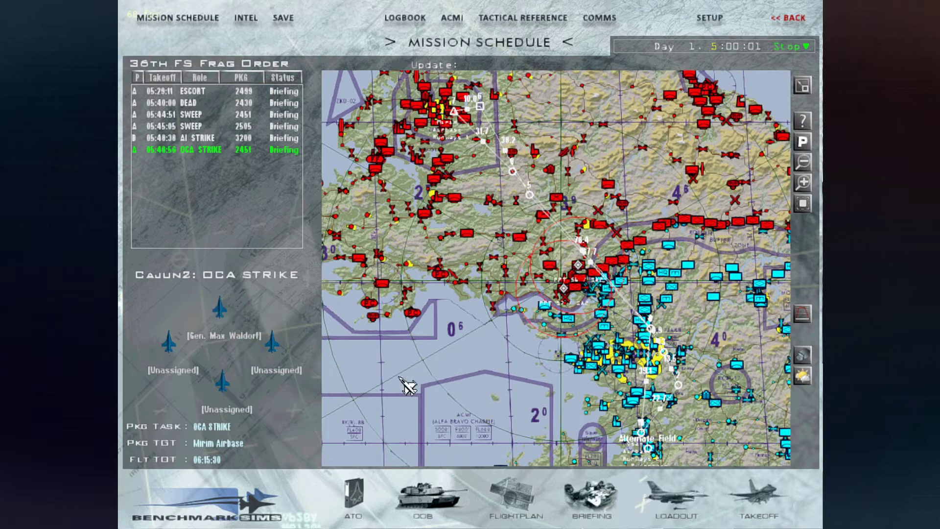
click(193, 150)
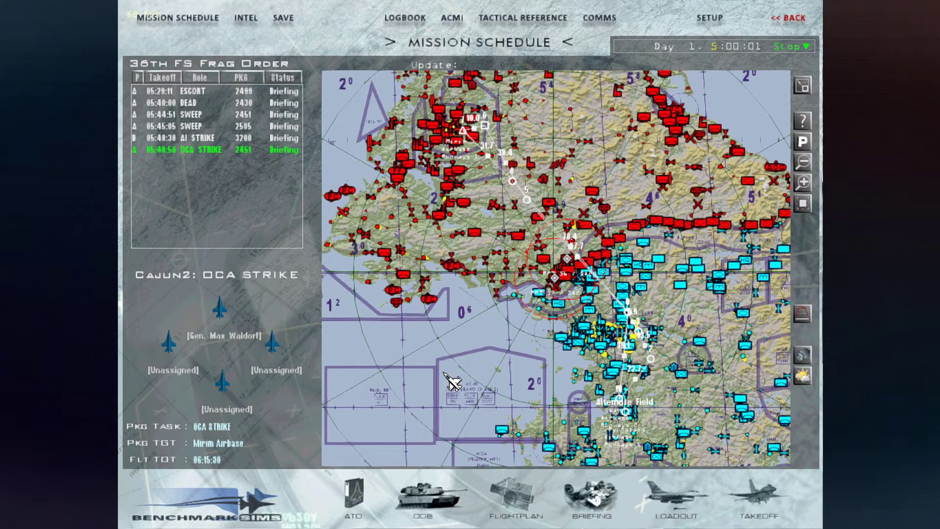
scroll(444, 373, up, 2)
scroll(445, 374, down, 1)
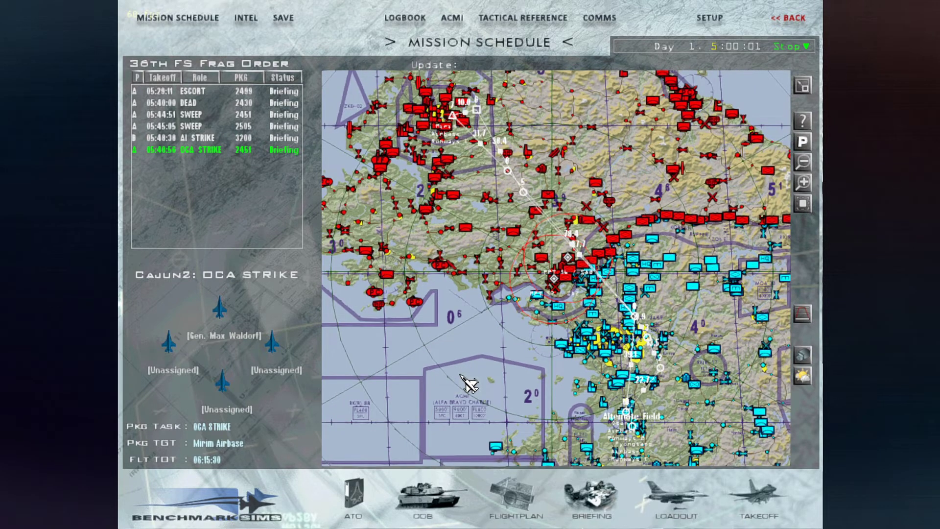
drag(460, 376, 462, 385)
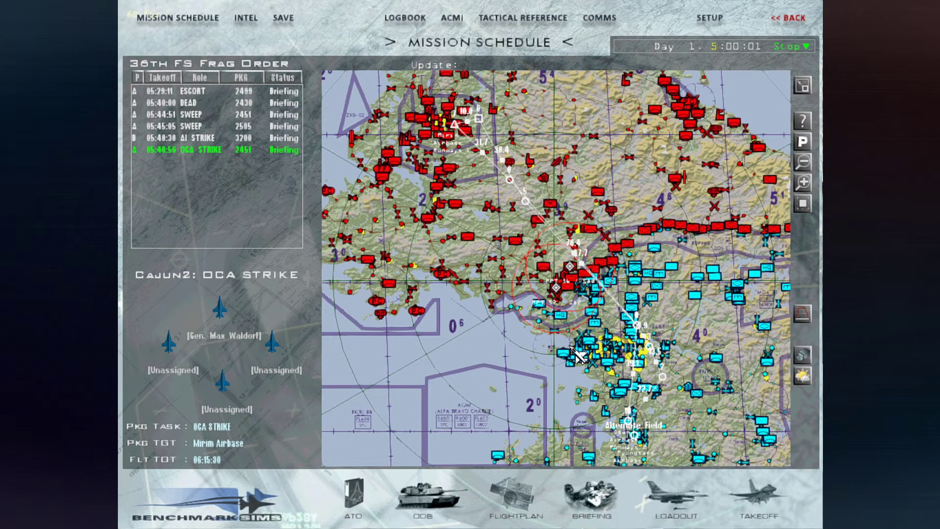
- Open the flight's Data Cartridge, view its COMMS page, and close it
click(803, 357)
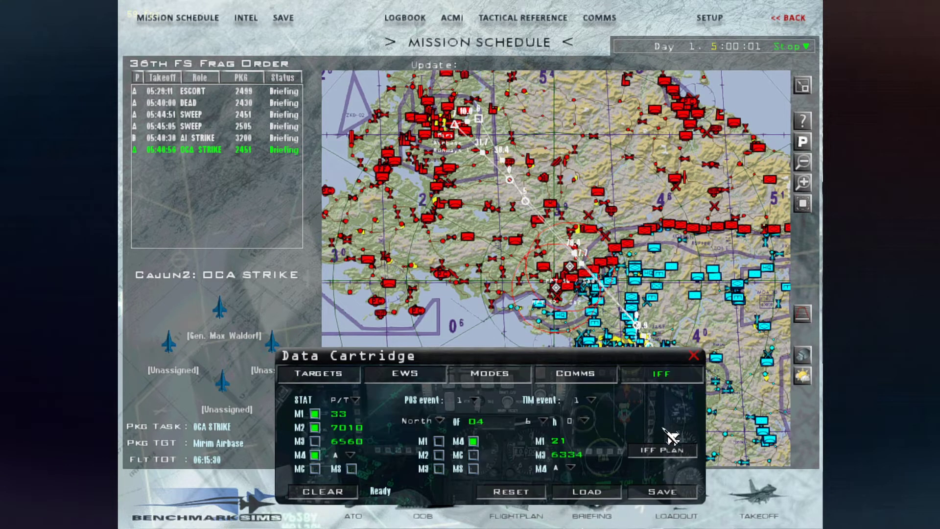
click(590, 378)
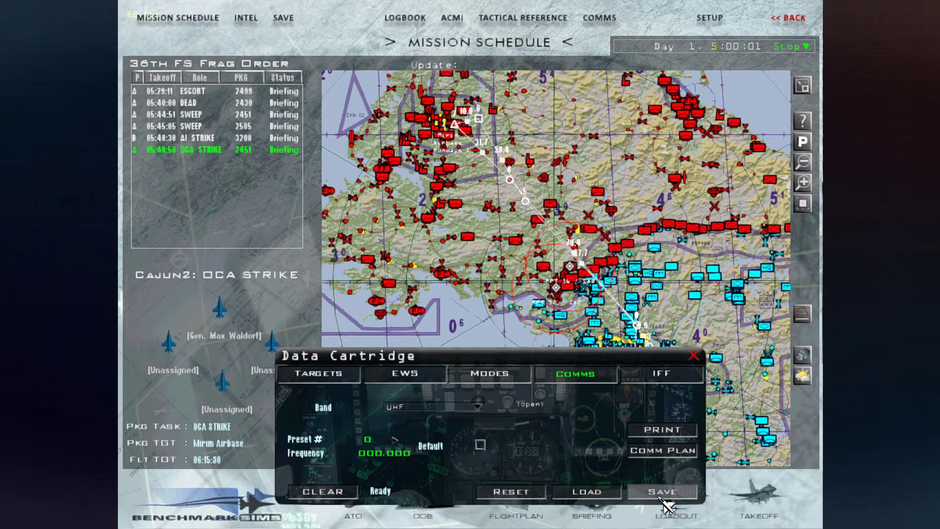
click(692, 356)
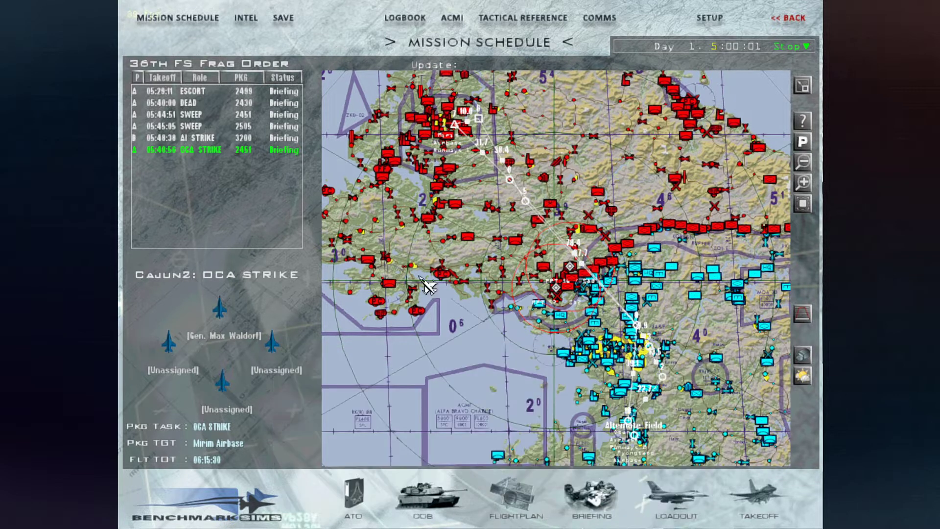
- Save the campaign under the Auto Save slot
click(283, 18)
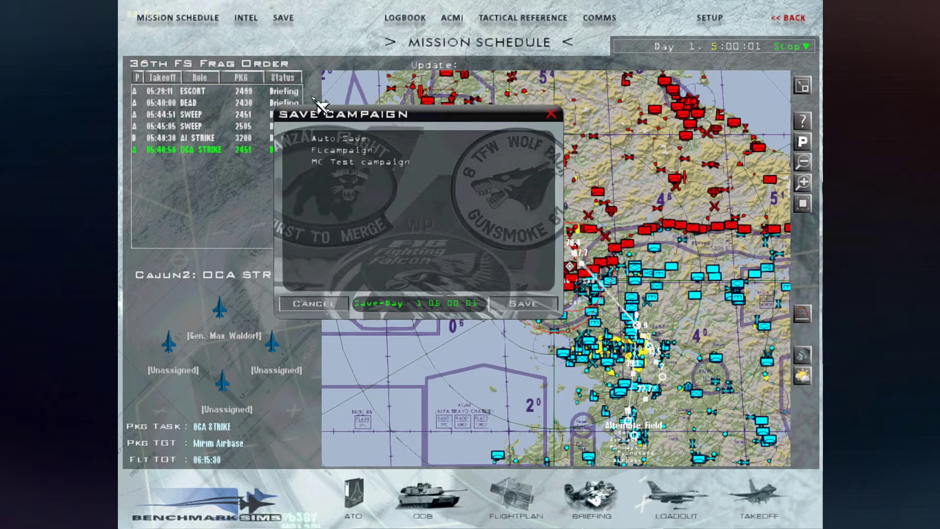
click(529, 308)
click(447, 242)
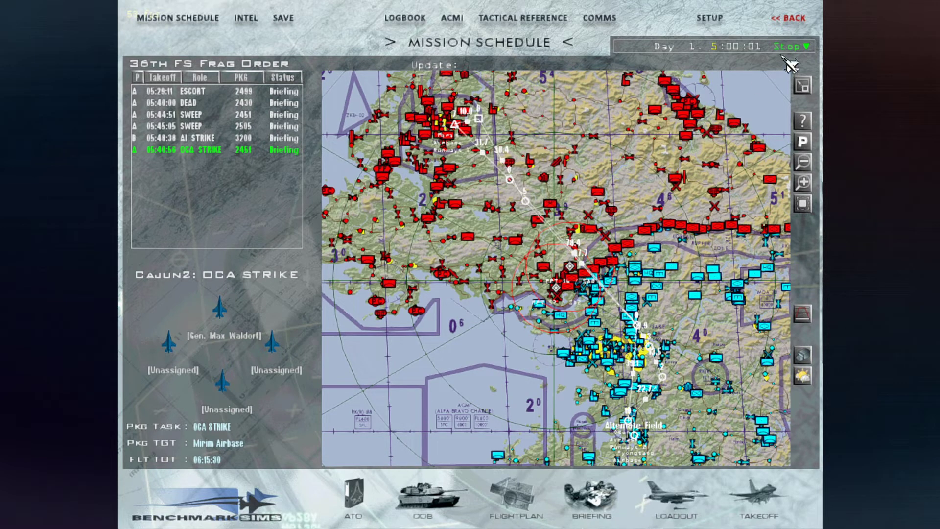
mouse_move(501, 394)
mouse_down()
mouse_move(500, 383)
mouse_move(502, 393)
mouse_up()
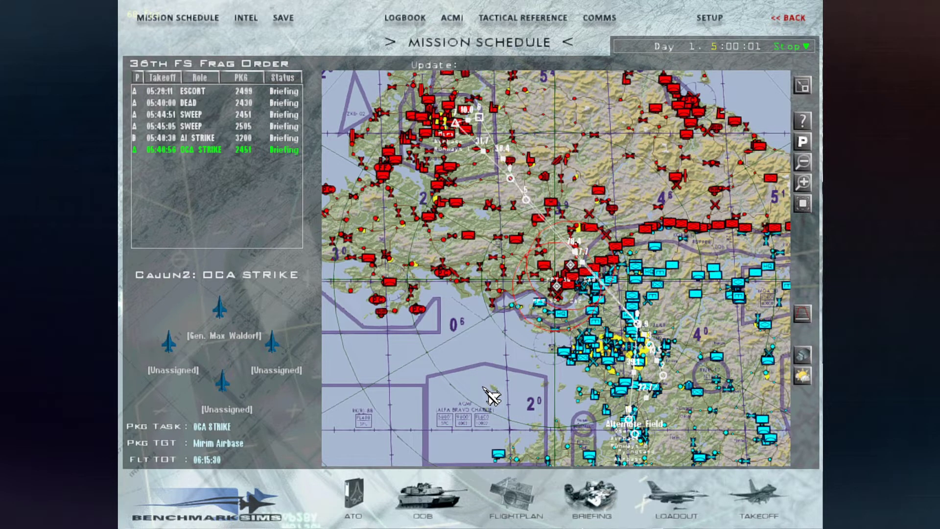
- Switch to Weapon Delivery Planner and open the recent Auto Save.cam mission for the Korea theater
key(alt+Tab)
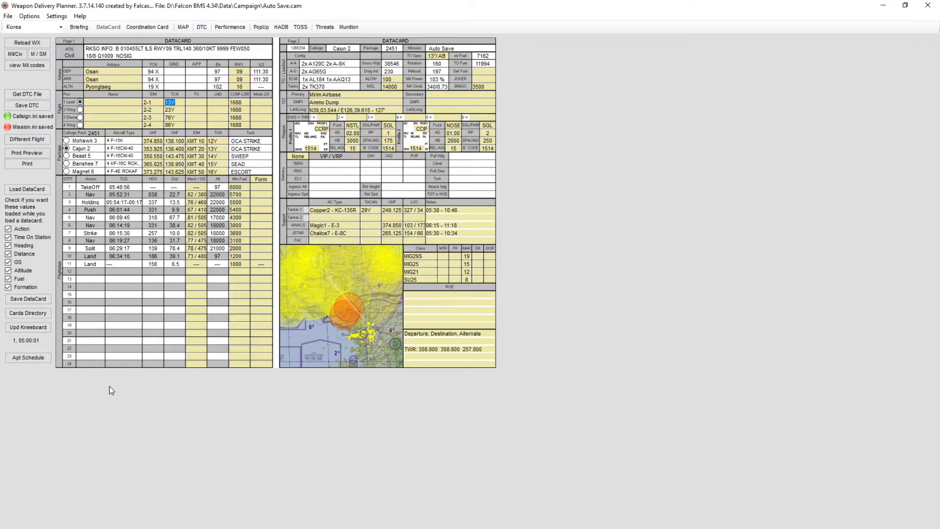
click(8, 17)
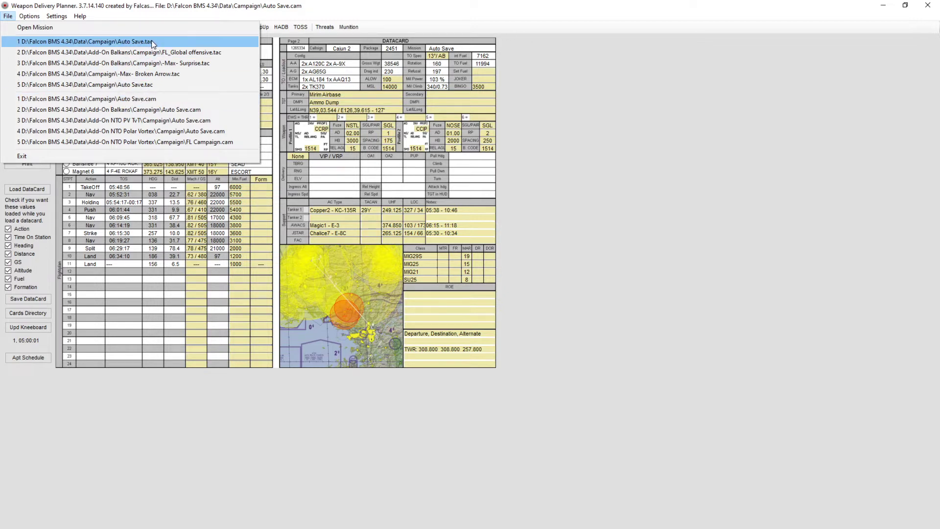
click(151, 98)
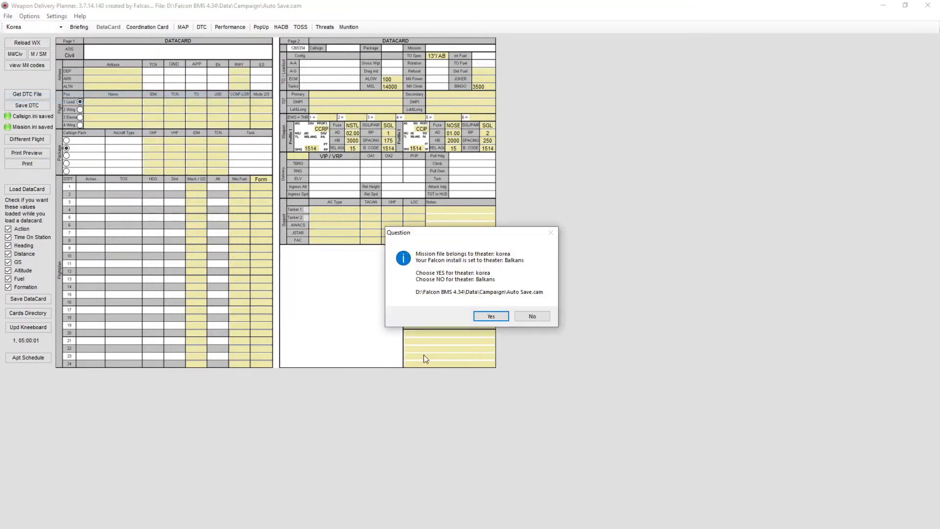
click(491, 316)
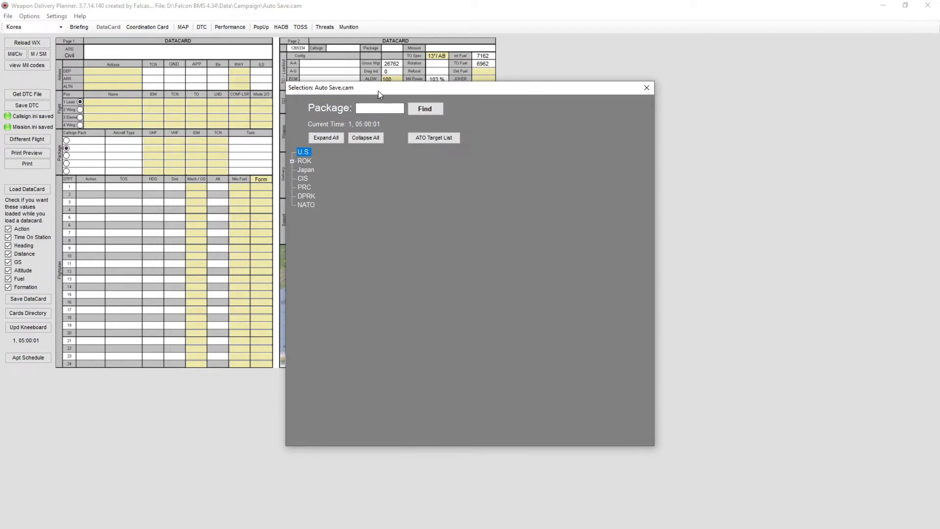
click(292, 161)
click(292, 153)
click(646, 88)
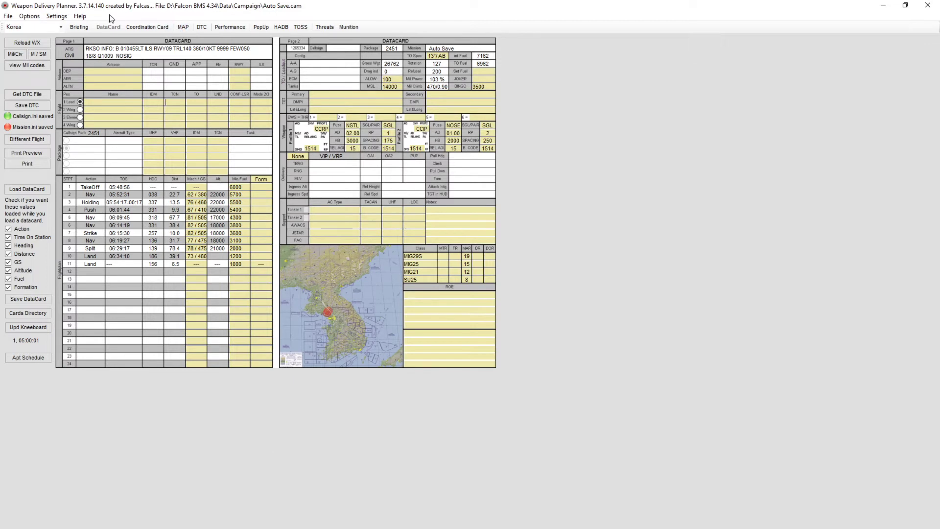
- Reset the saved side selection in Settings and apply the change
click(58, 16)
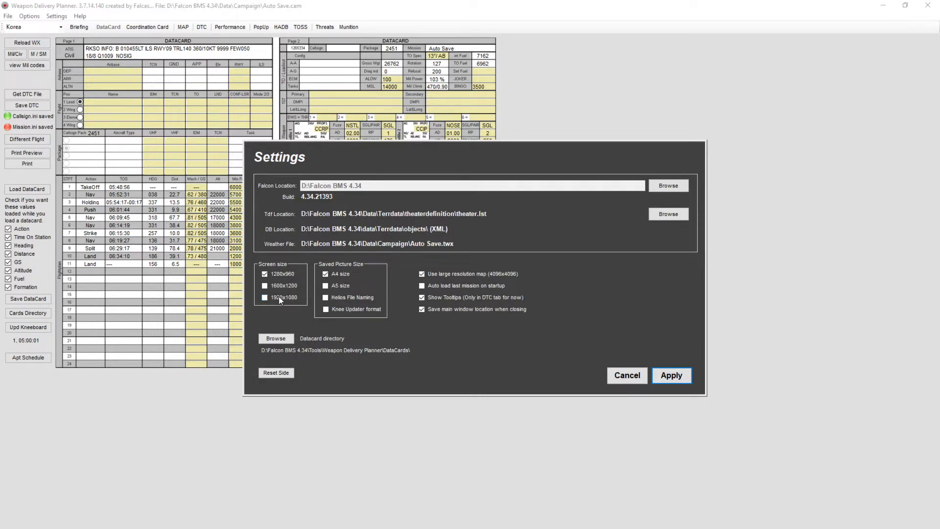
click(275, 375)
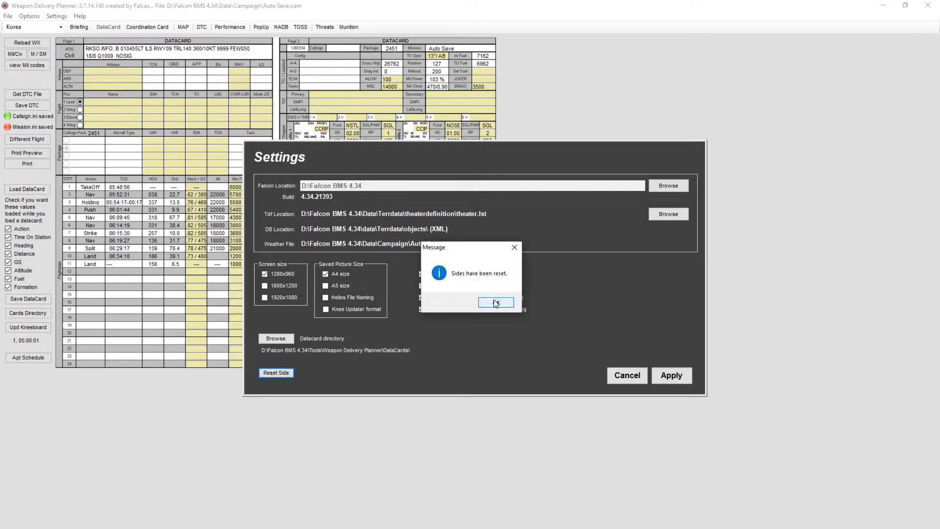
click(496, 303)
click(676, 379)
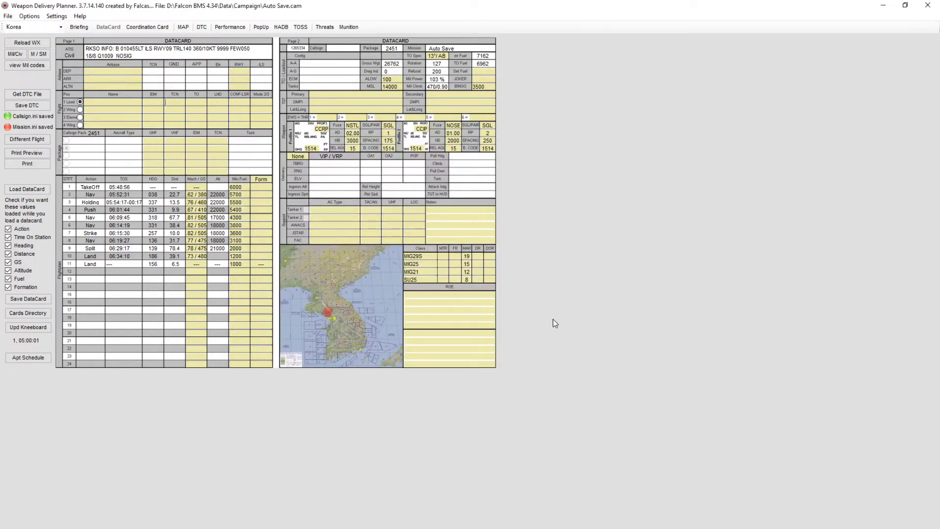
- Reopen Auto Save.cam for the Korea theater and choose ROK as the side to fly
click(8, 16)
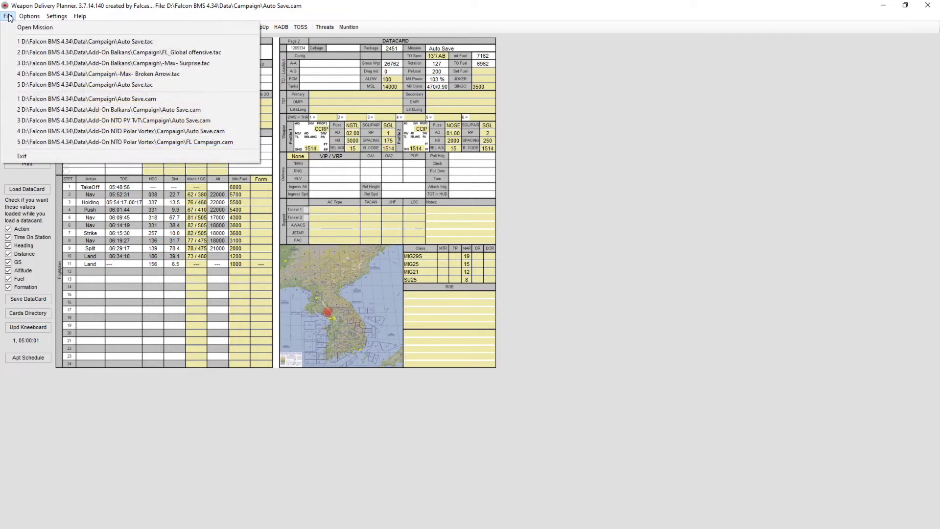
click(56, 100)
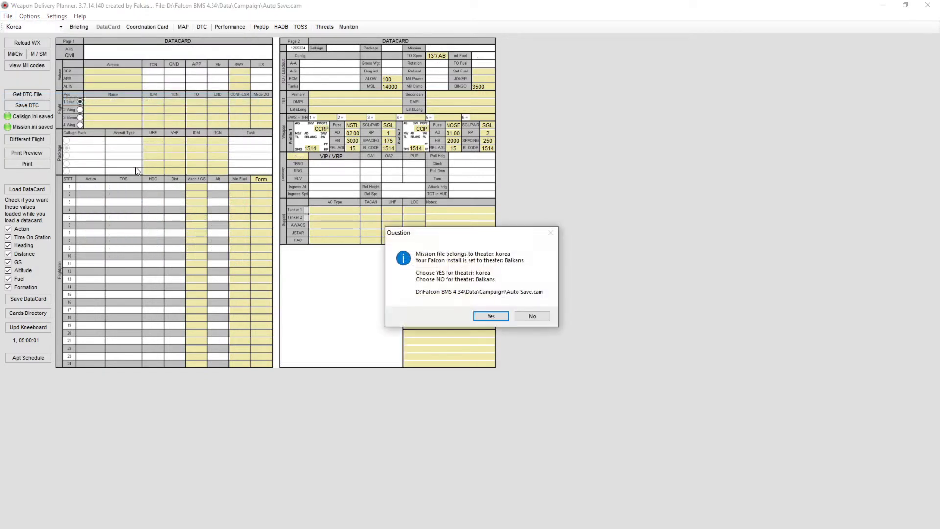
click(491, 317)
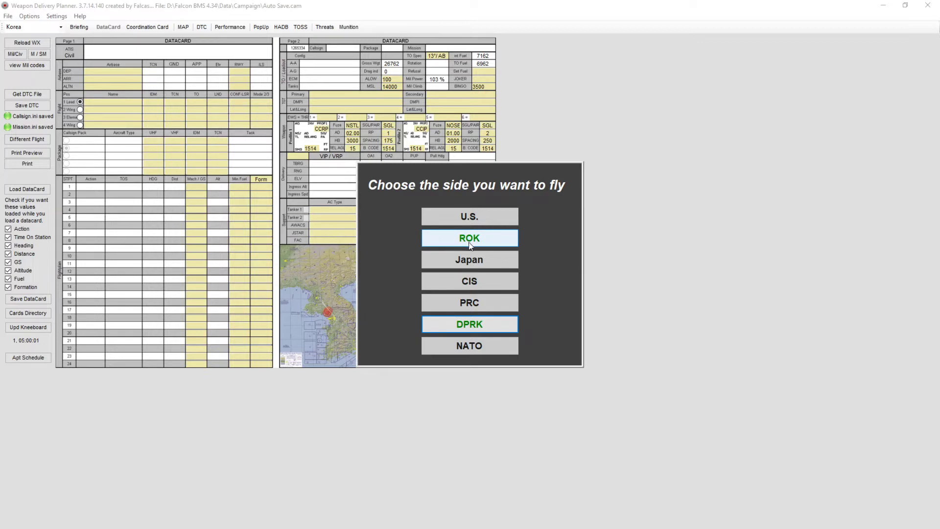
click(471, 238)
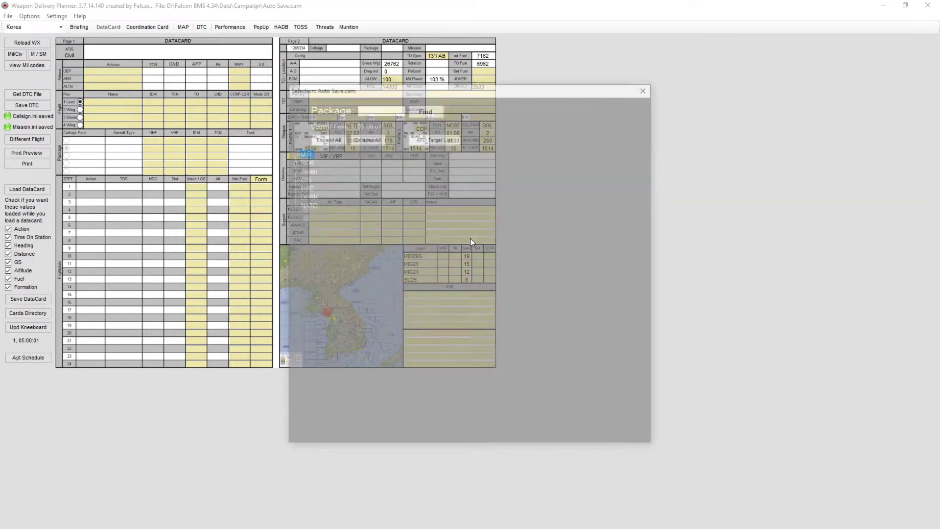
- Expand the ROK package list and check the OCA STRIKE flight's package number in the game's frag order
click(292, 161)
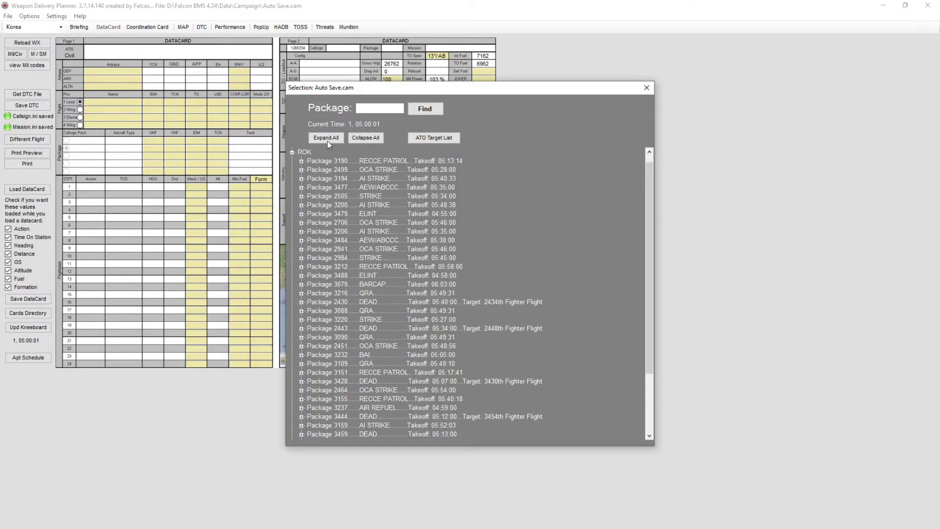
click(368, 108)
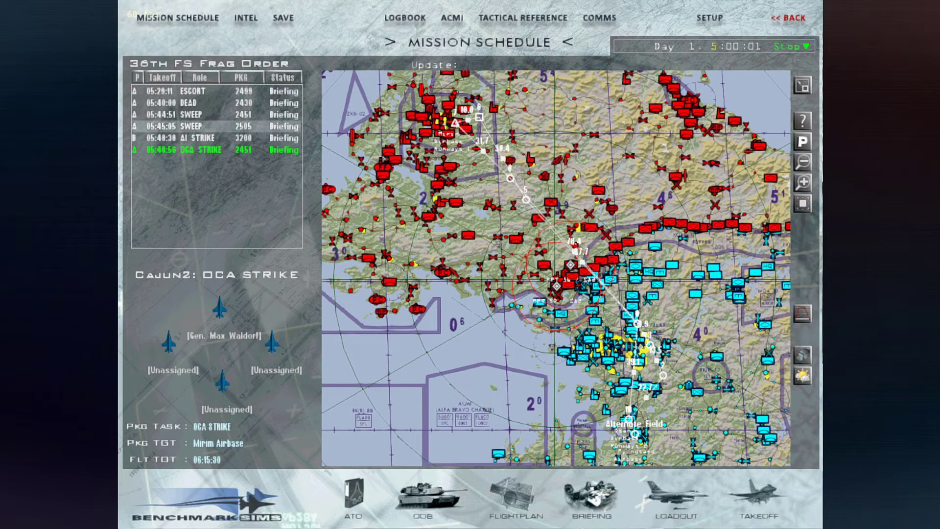
click(203, 149)
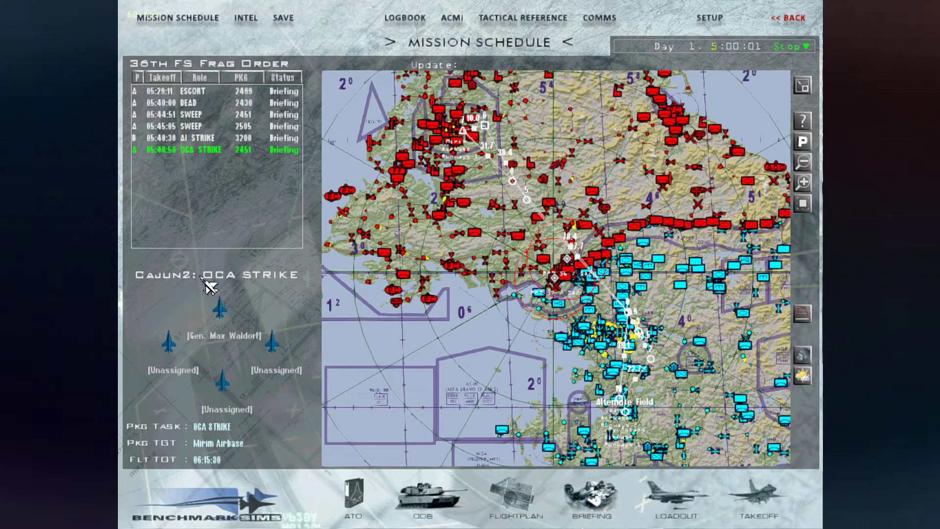
key(alt+Tab)
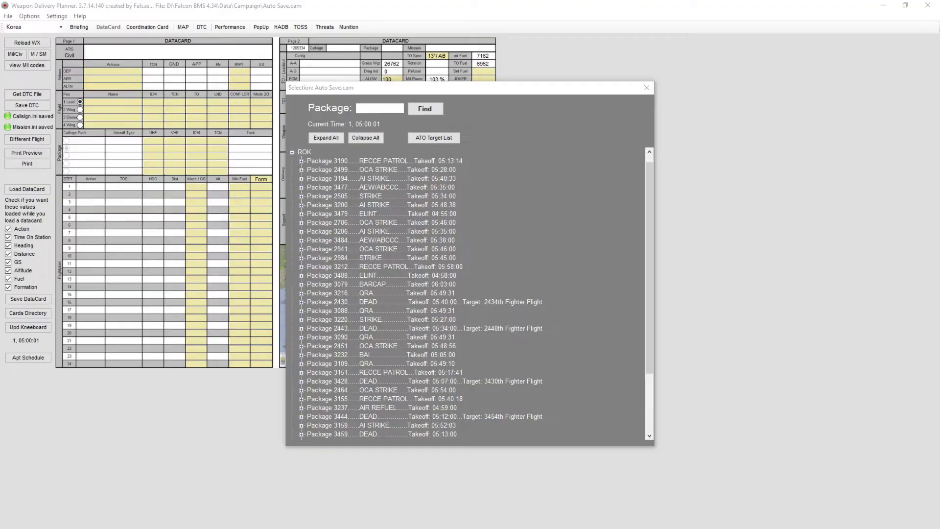
- Find package 2451 and load the Cajun2 OCA STRIKE flight, answering yes about saved precision steerpoints
click(369, 108)
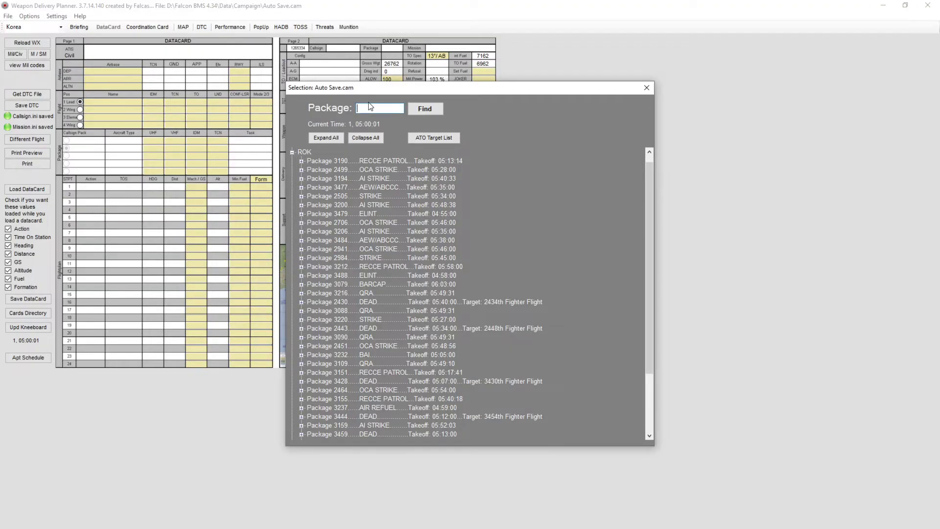
text(2451)
click(436, 111)
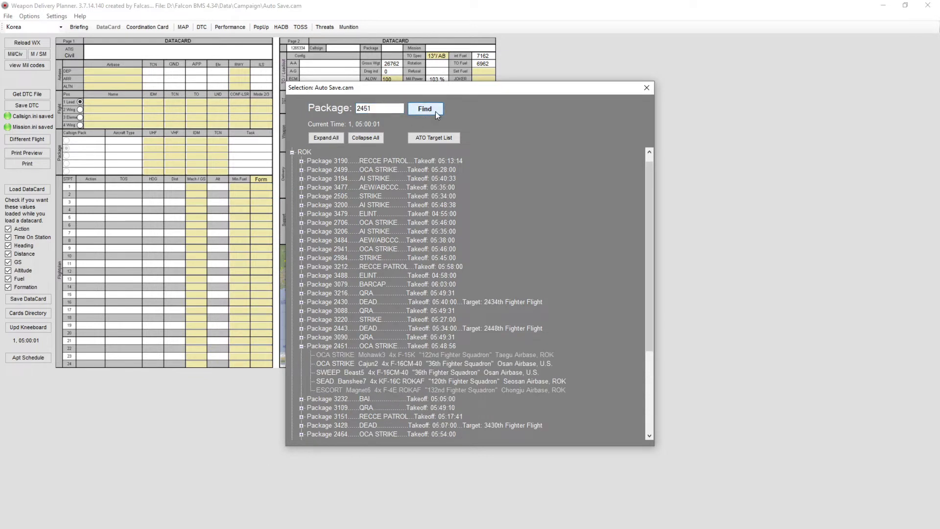
double_click(365, 363)
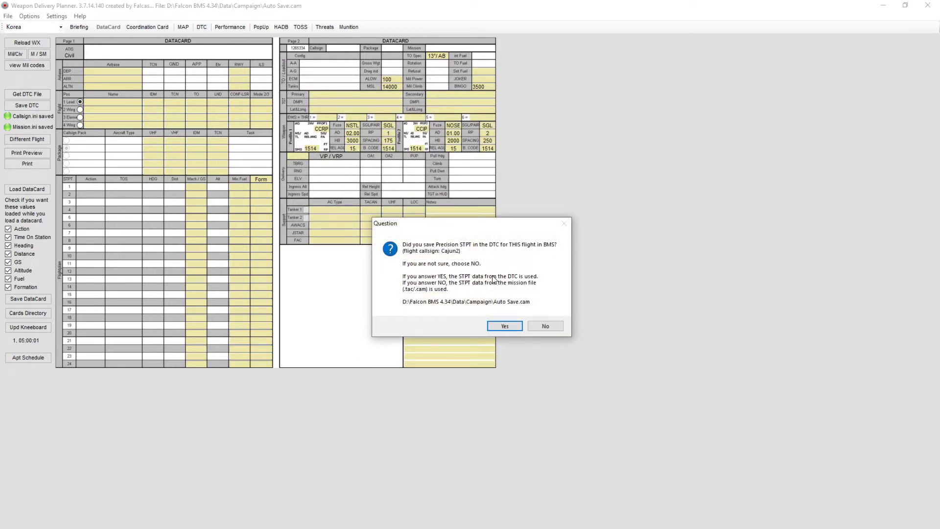
click(505, 327)
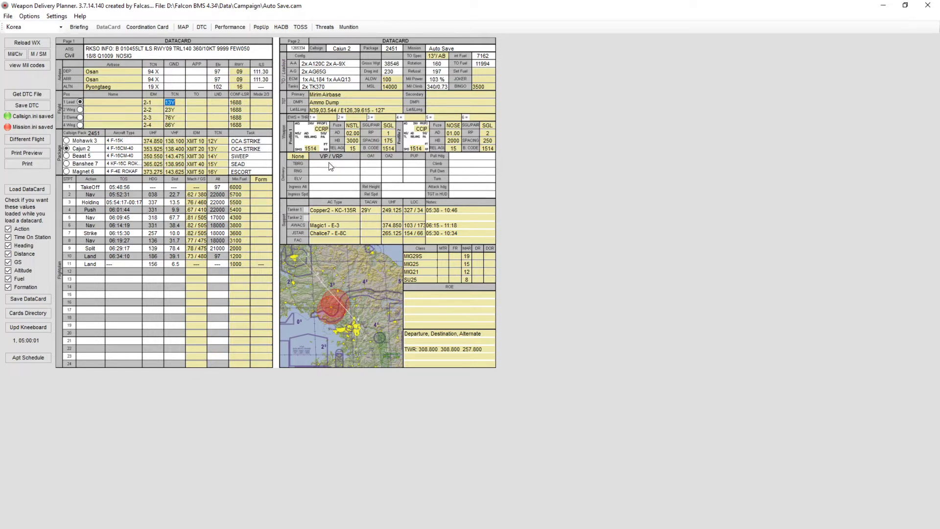
click(331, 219)
click(103, 102)
click(518, 229)
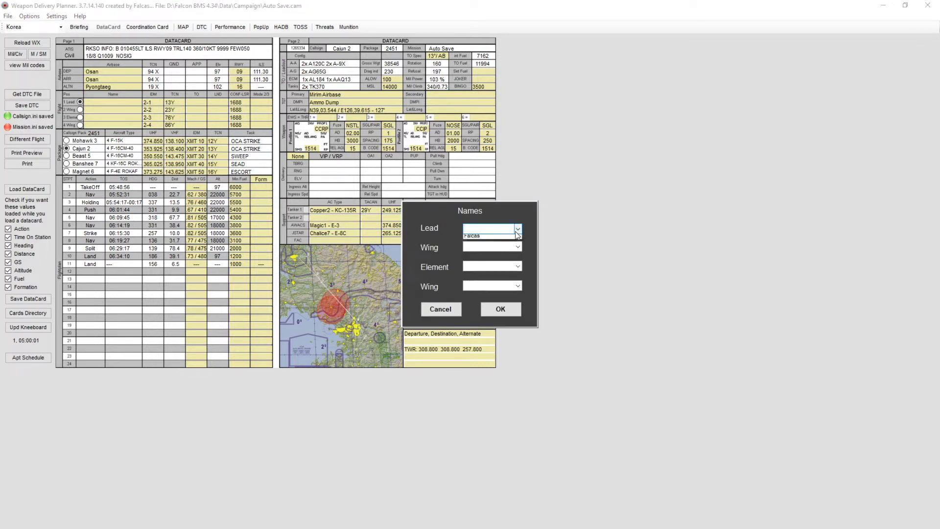
click(466, 312)
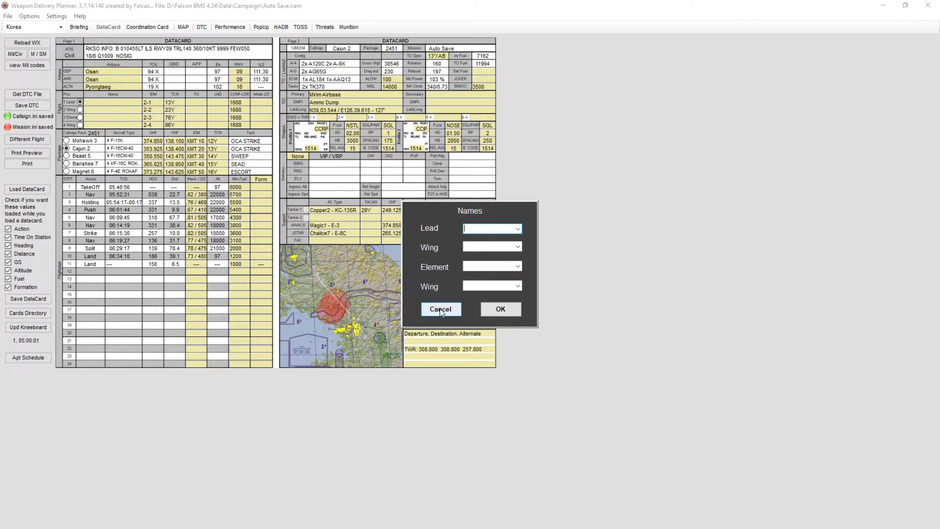
click(443, 310)
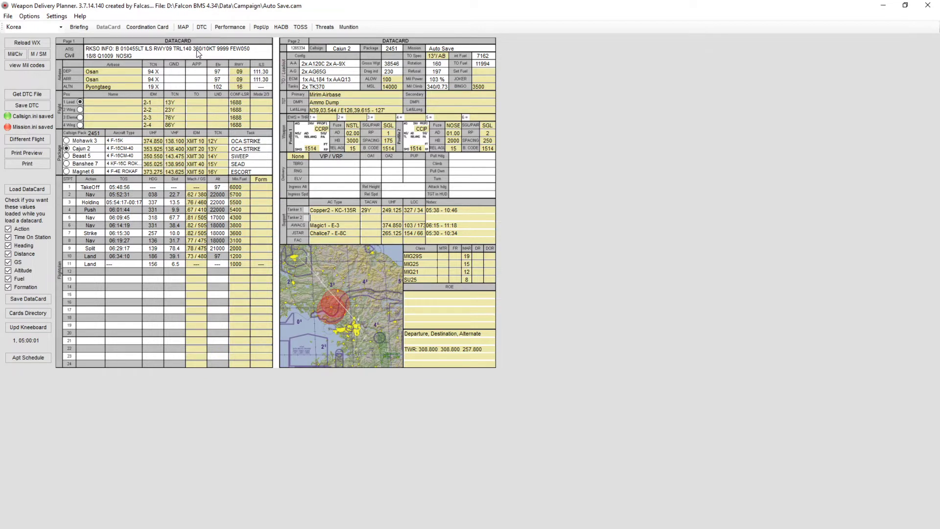
- Set the departure and arrival runways to 27
click(246, 73)
click(246, 73)
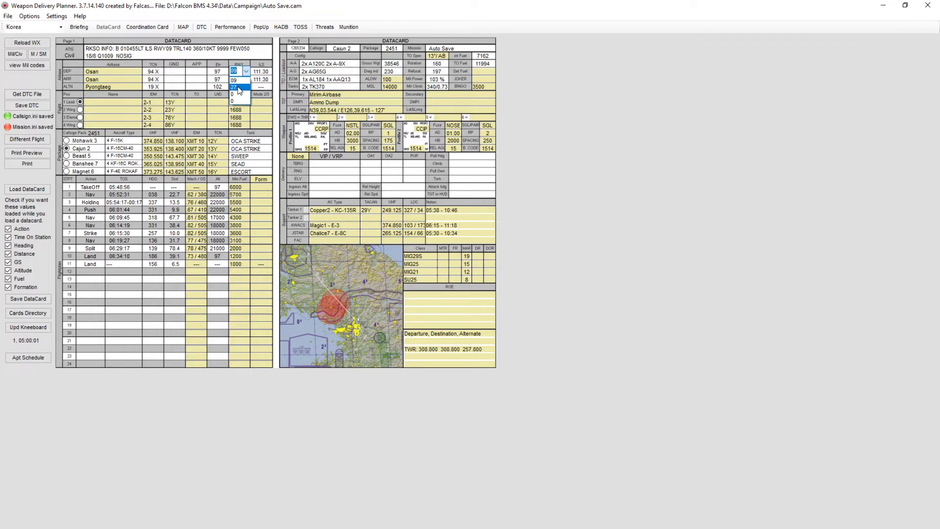
click(544, 113)
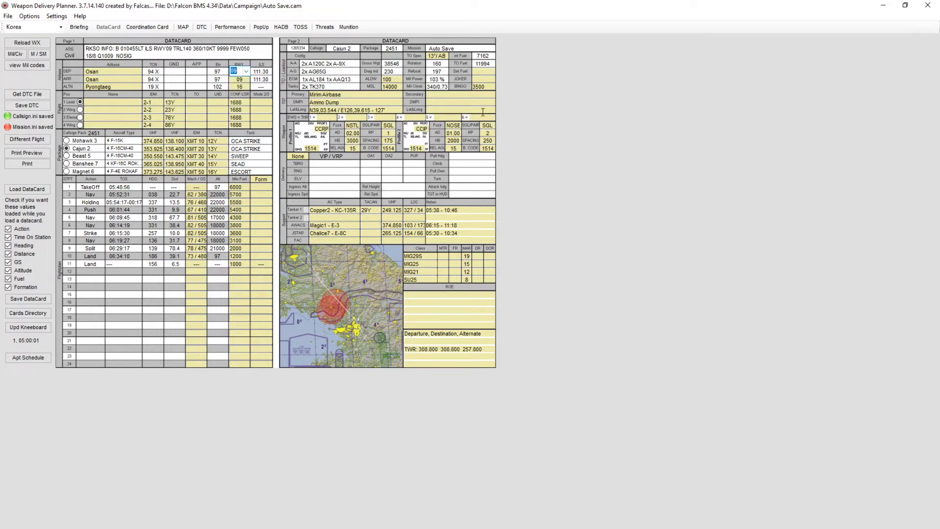
click(247, 72)
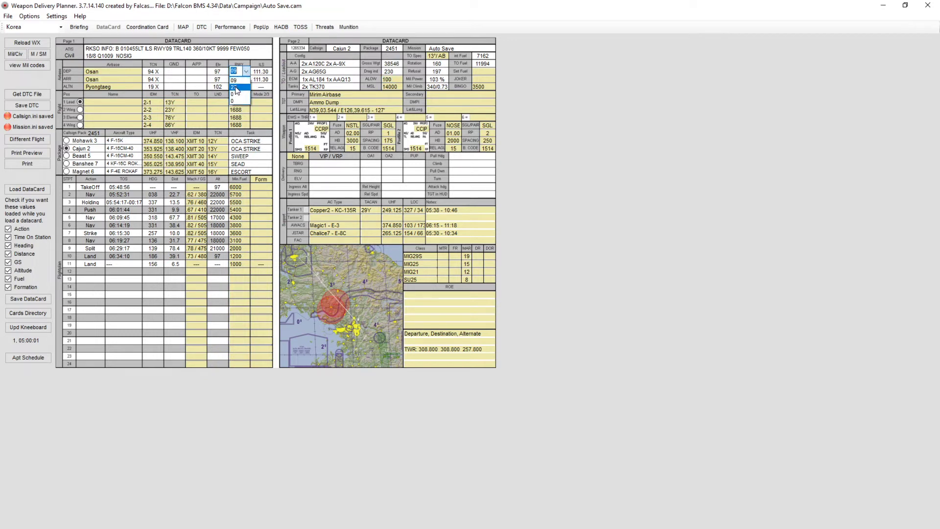
click(236, 87)
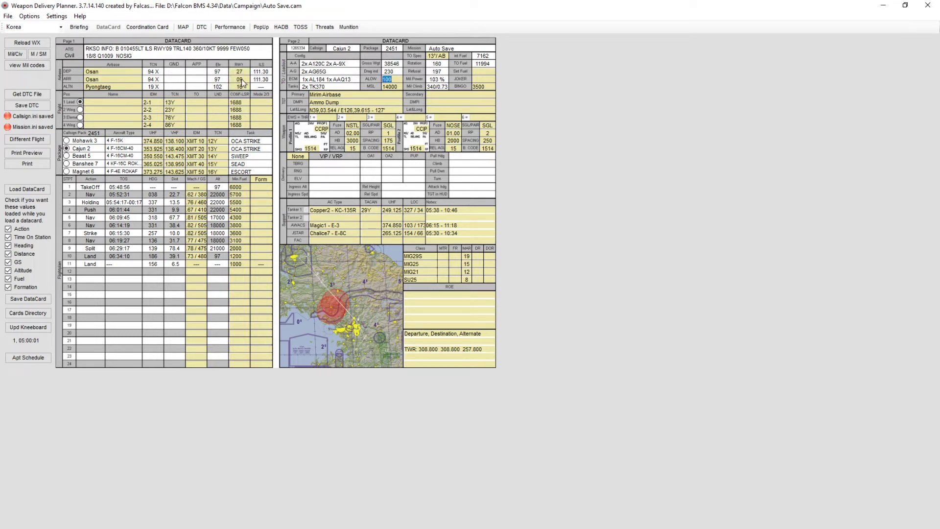
click(246, 80)
click(243, 72)
click(243, 103)
- Set the takeoff specification to FullAB with a value of 13
drag(208, 149, 183, 150)
click(210, 150)
click(444, 59)
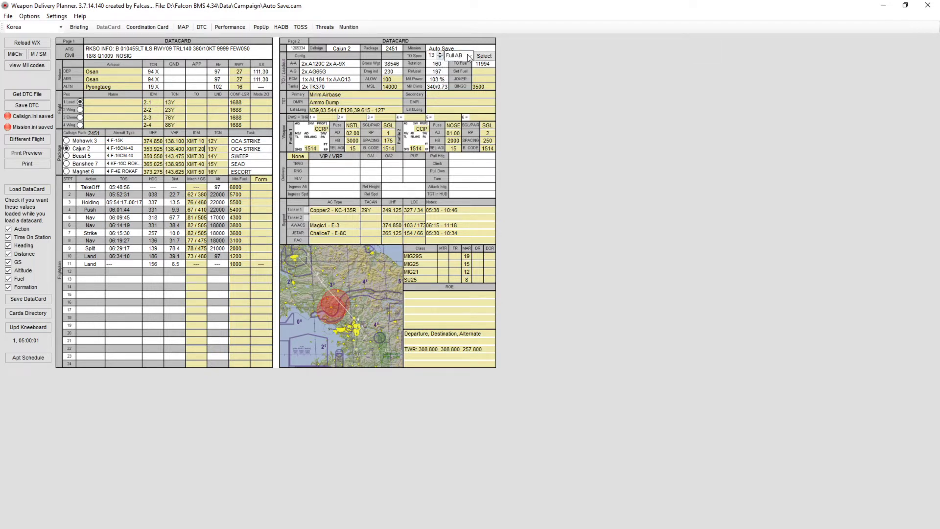
click(471, 55)
click(547, 61)
click(484, 56)
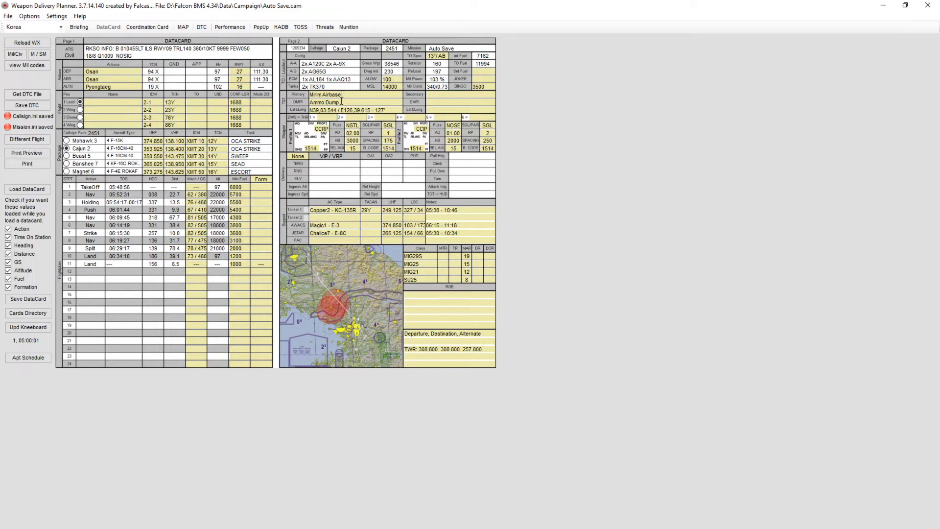
- Set the attack profile to PopUp, then switch it back to None
click(339, 104)
click(299, 157)
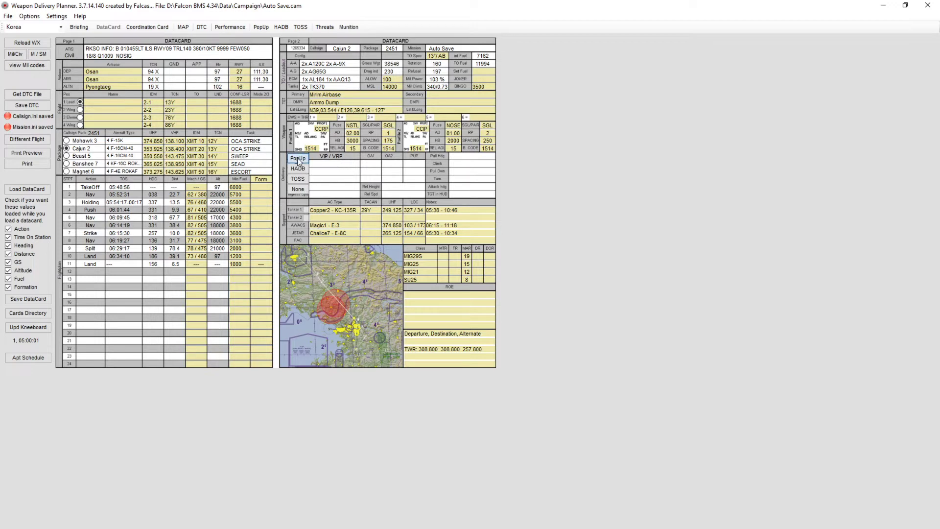
click(298, 159)
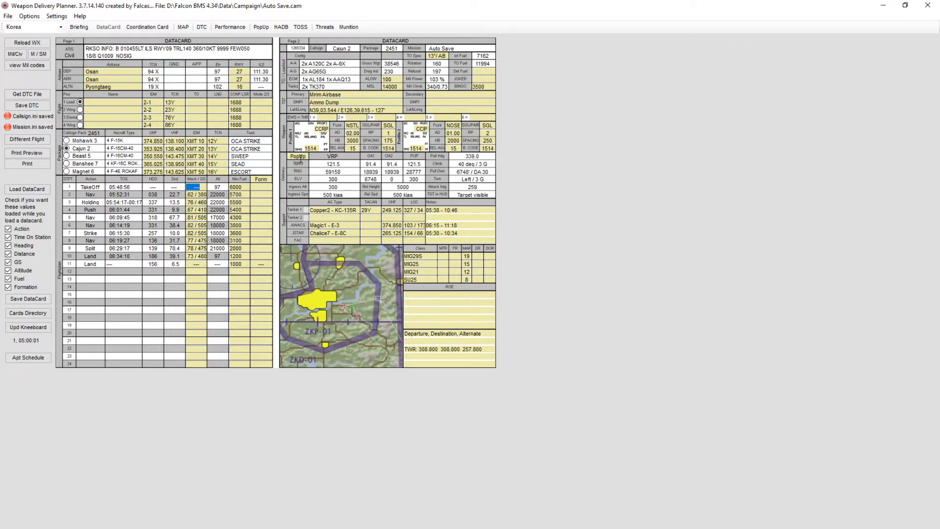
click(301, 158)
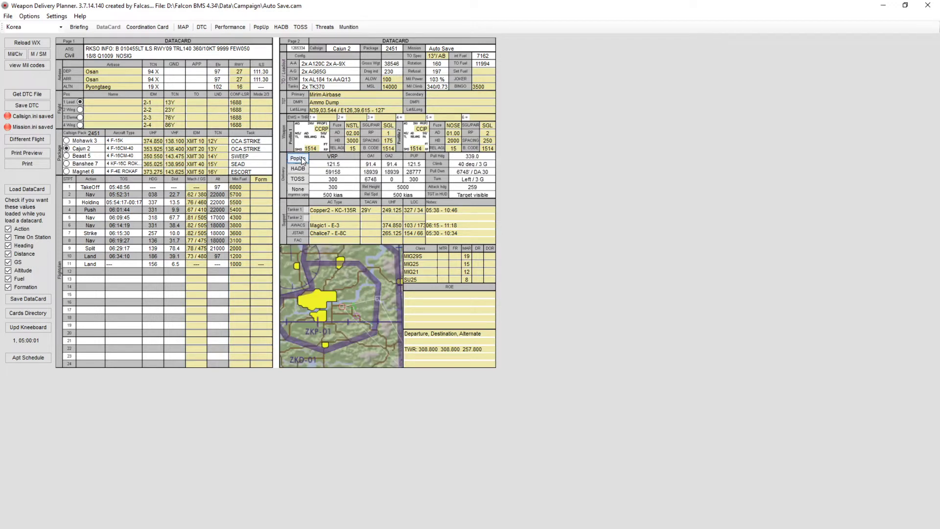
click(298, 190)
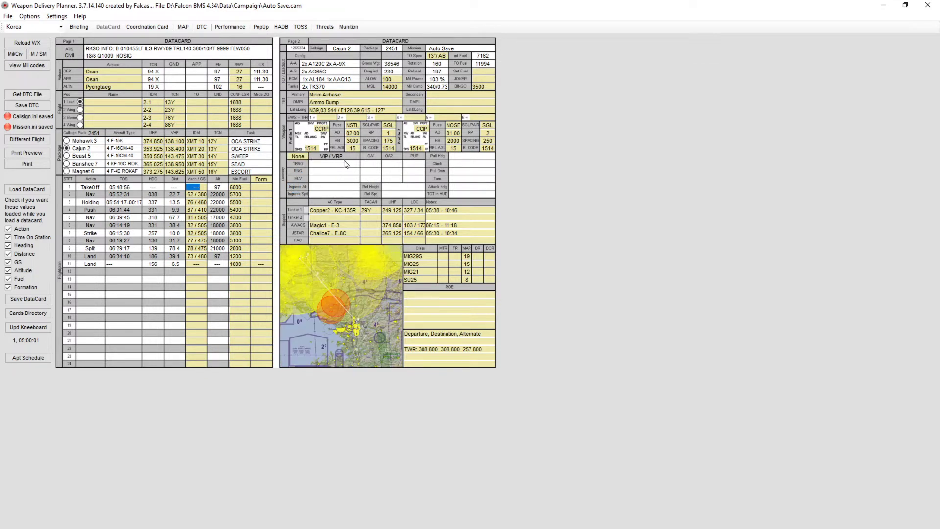
- Set the second tanker slot to No Tanker
click(337, 211)
click(307, 217)
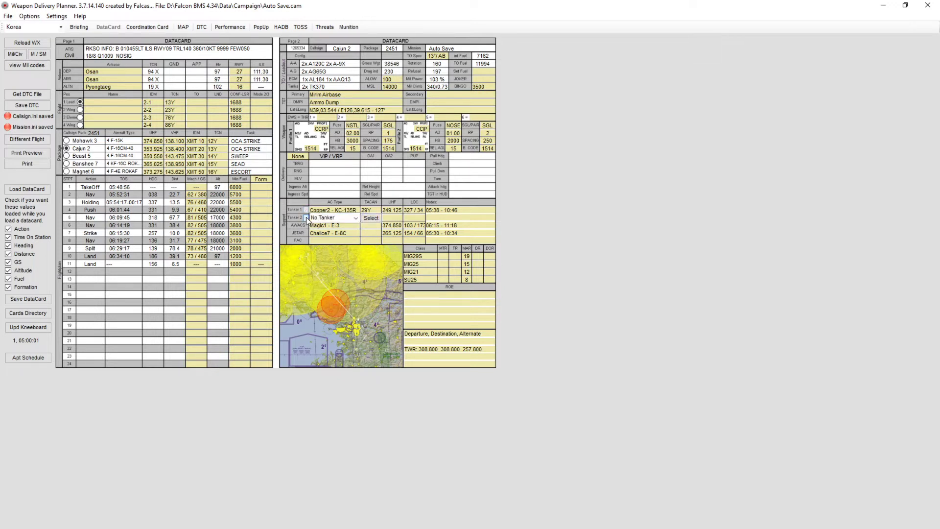
click(356, 218)
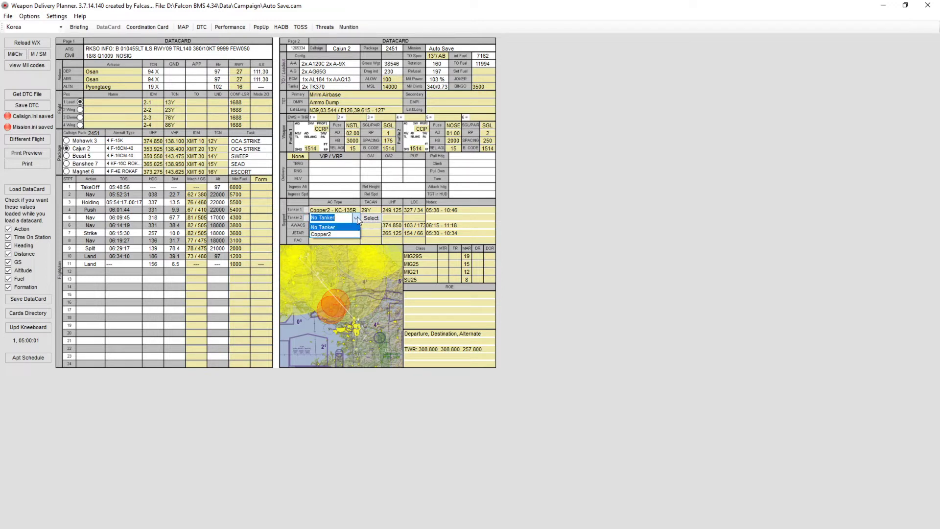
click(357, 218)
click(374, 217)
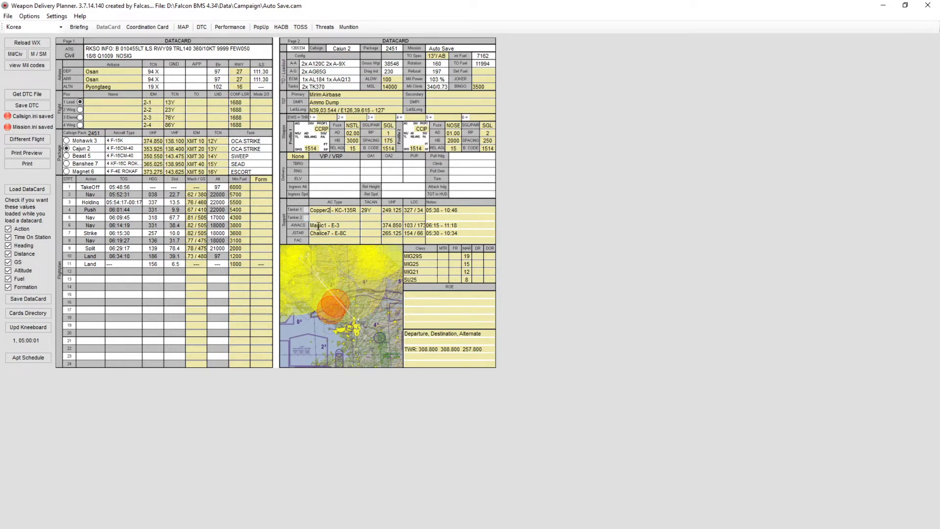
- Examine the datacard's support assets, threat, ROE and departure note fields
click(345, 226)
click(462, 228)
click(461, 233)
click(420, 273)
click(420, 279)
click(471, 256)
click(428, 305)
click(413, 326)
click(416, 296)
click(487, 347)
click(416, 358)
- Review the mission briefing's task description and intel on ground threats, fighters, bombers and support
click(79, 27)
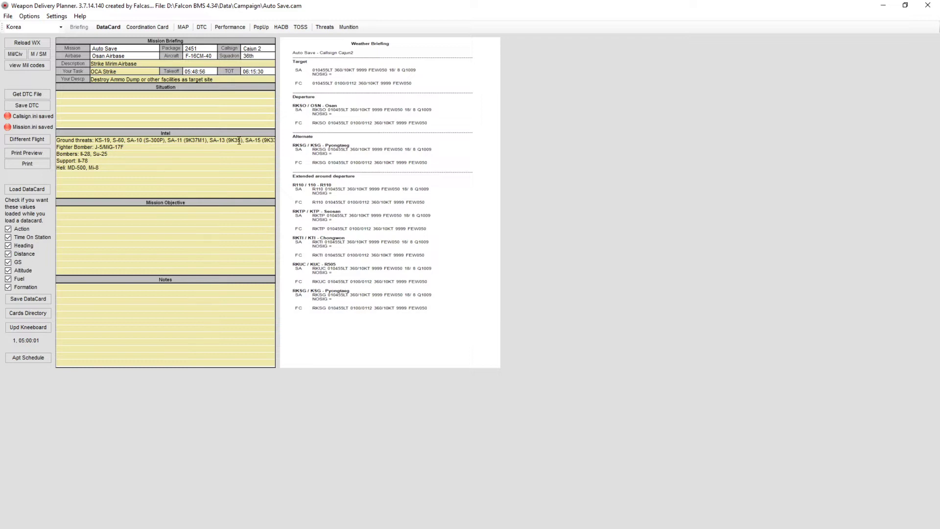
drag(239, 140, 264, 146)
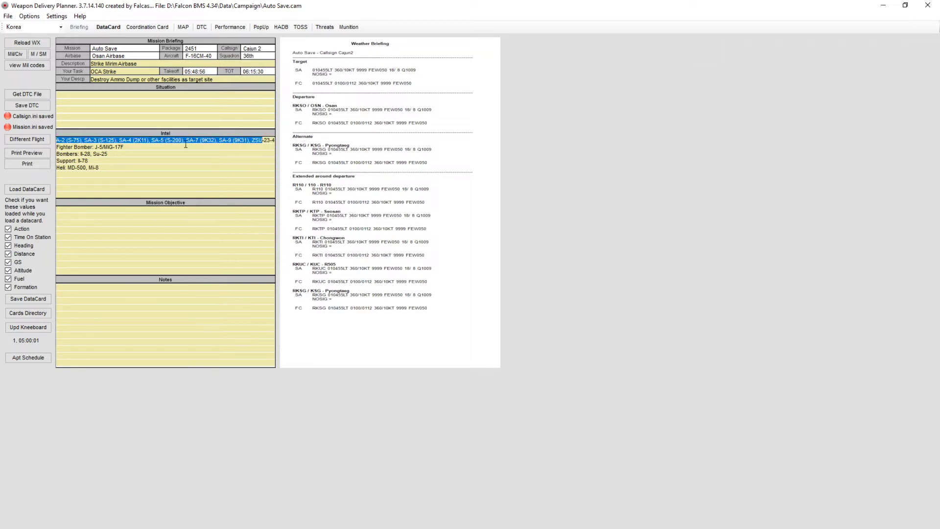
click(141, 149)
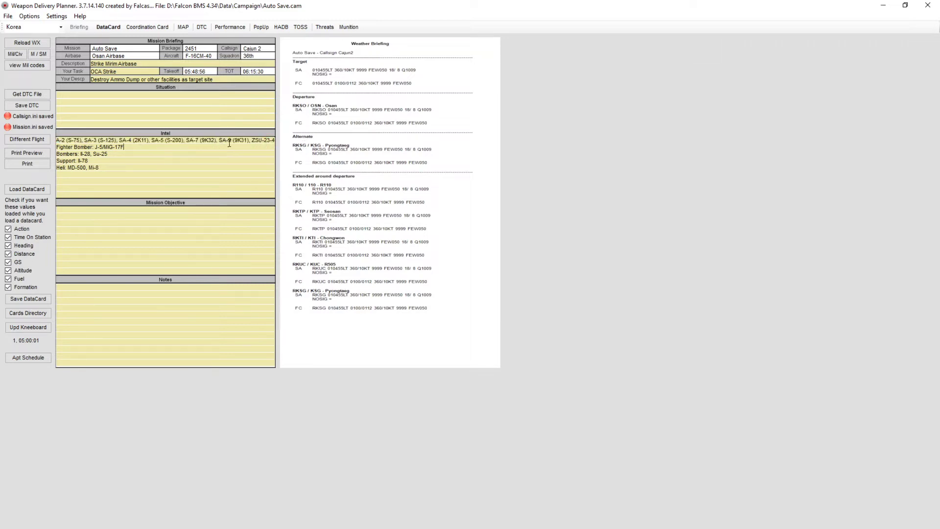
drag(230, 142, 38, 135)
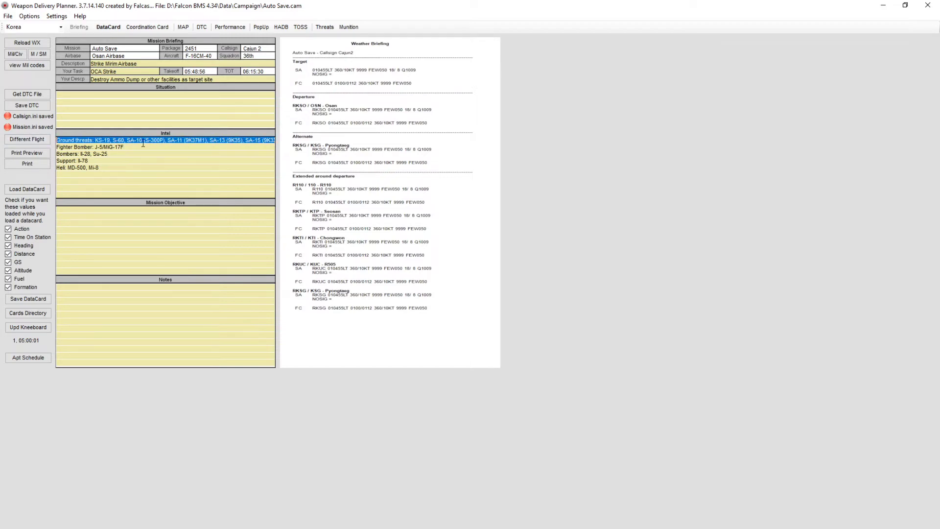
click(127, 148)
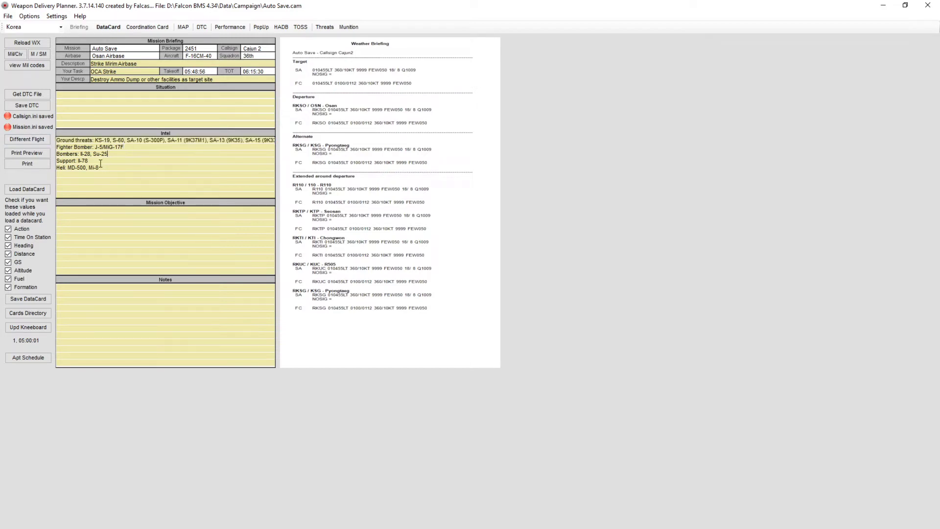
click(108, 170)
click(125, 72)
click(150, 63)
click(123, 148)
drag(129, 147, 96, 142)
click(131, 148)
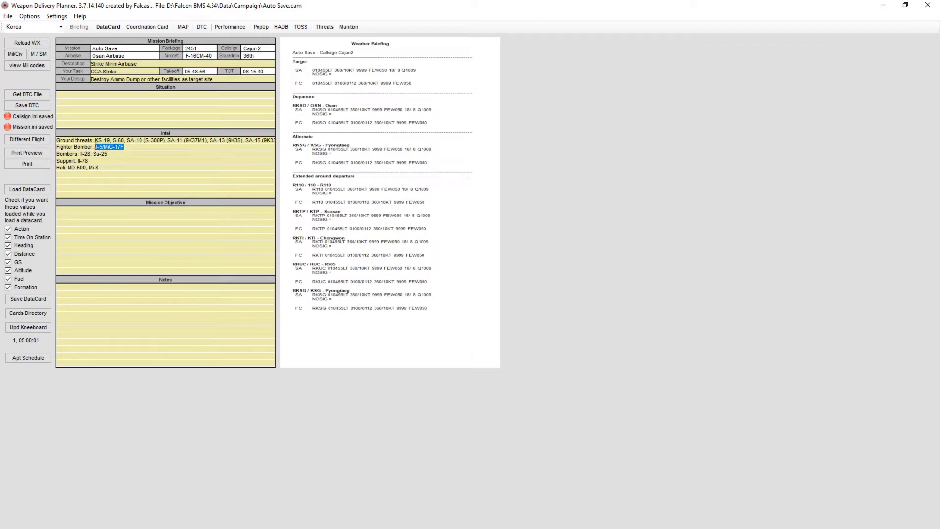
click(130, 147)
click(110, 156)
click(131, 149)
click(100, 161)
click(90, 161)
- Examine the coordination card's package timing and route for the flight
click(135, 28)
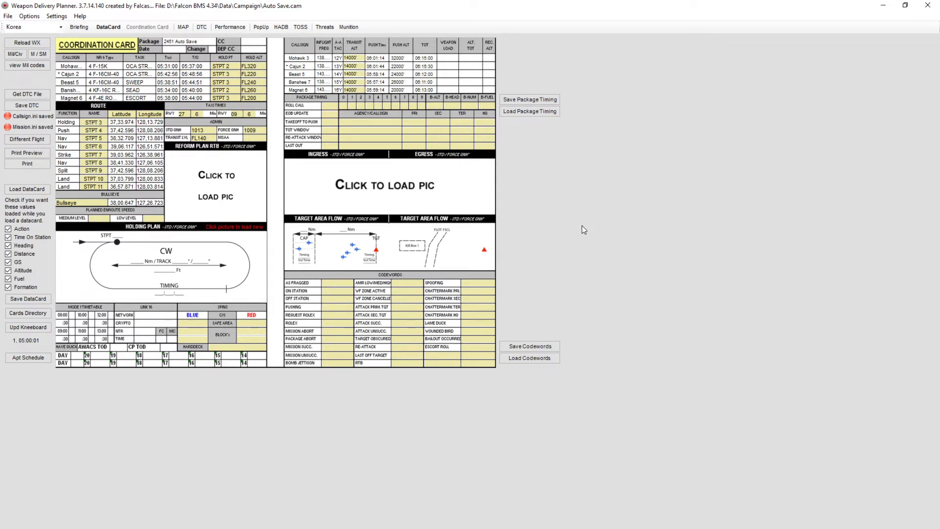
click(359, 82)
click(206, 130)
- Switch the map text color to Black and back to White
click(183, 28)
click(183, 27)
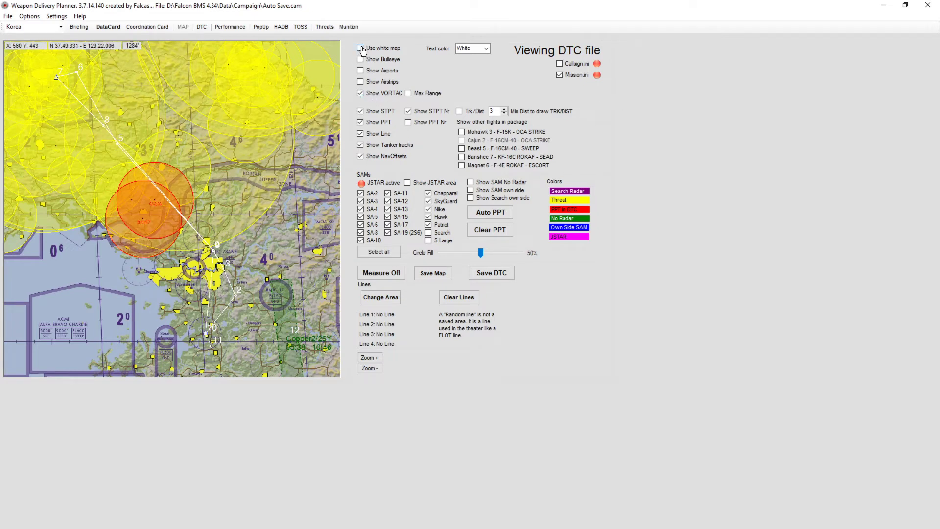
click(487, 49)
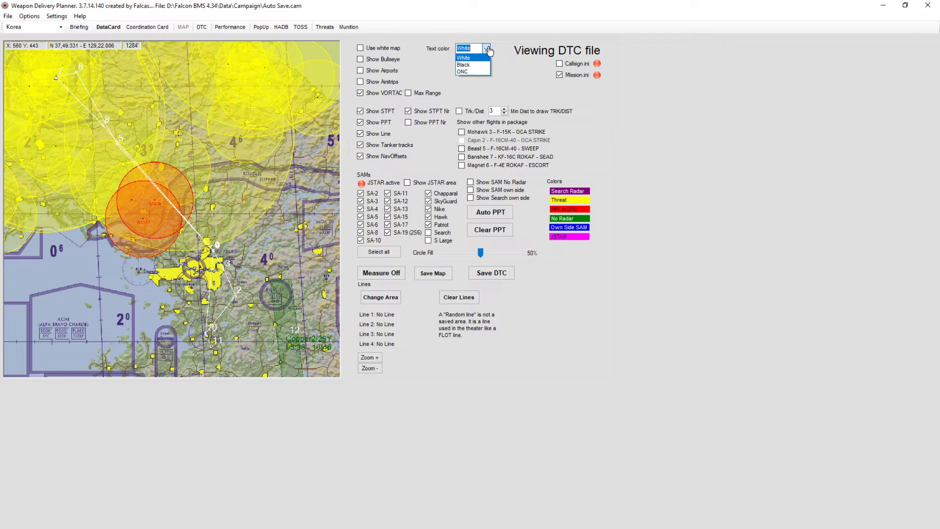
click(468, 65)
click(486, 49)
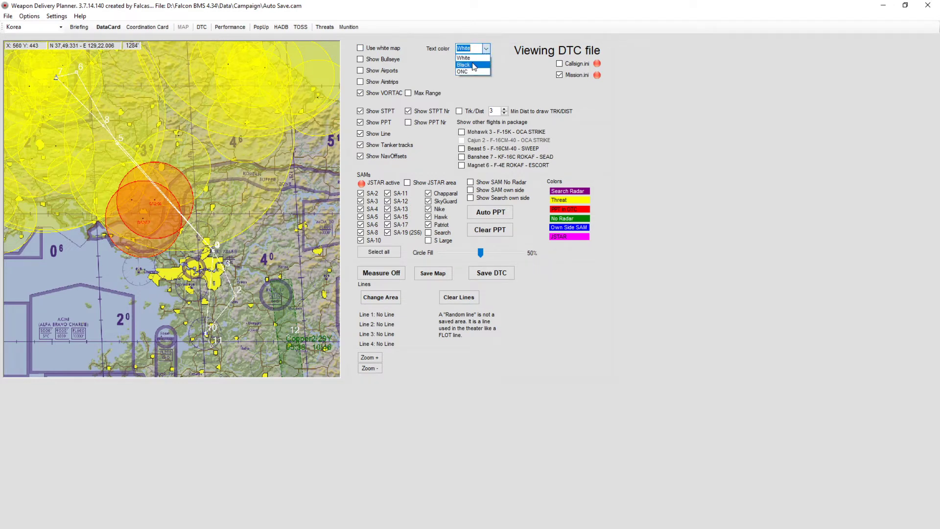
click(470, 67)
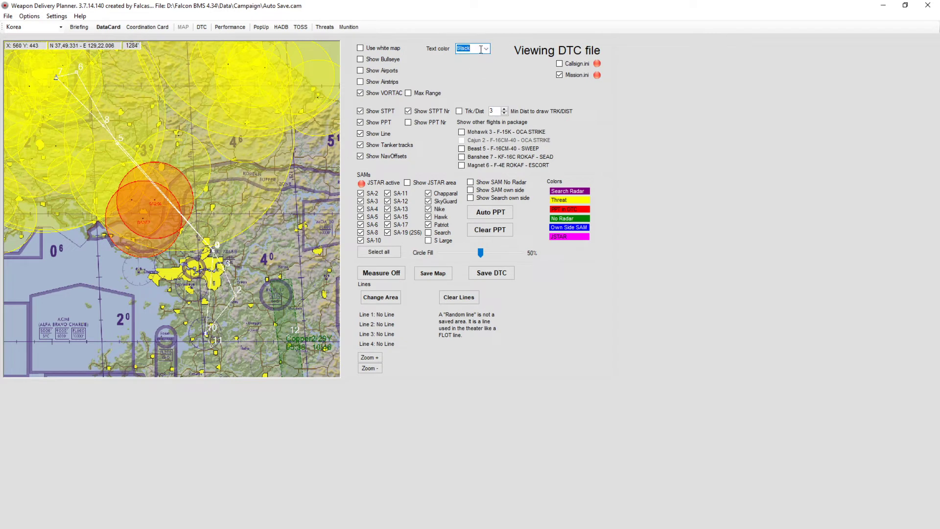
click(487, 50)
click(482, 58)
- Hide Chapparal, SkyGuard, Nike, Hawk and Patriot SAMs from the map
click(428, 224)
click(429, 216)
click(429, 208)
click(429, 201)
click(428, 193)
mouse_move(155, 205)
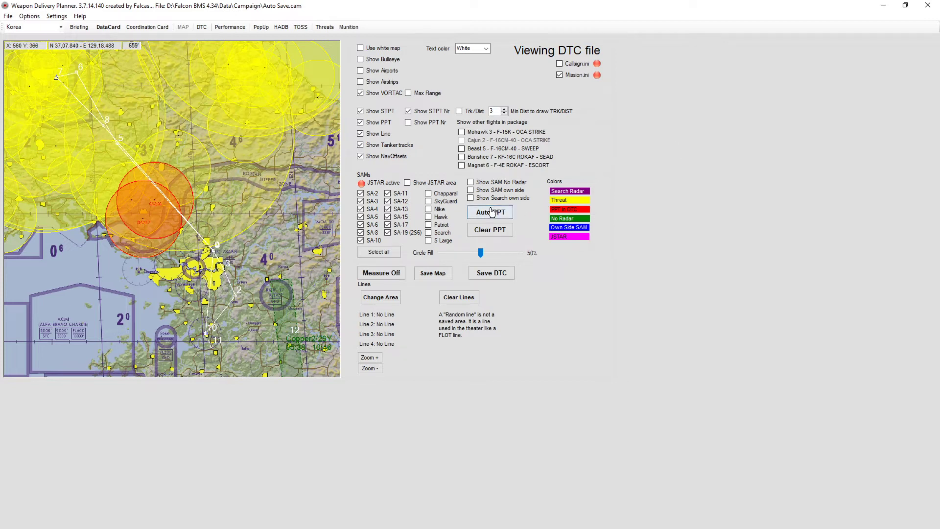
- Clear the pre-planned threats and regenerate them automatically with Auto PPT
click(494, 236)
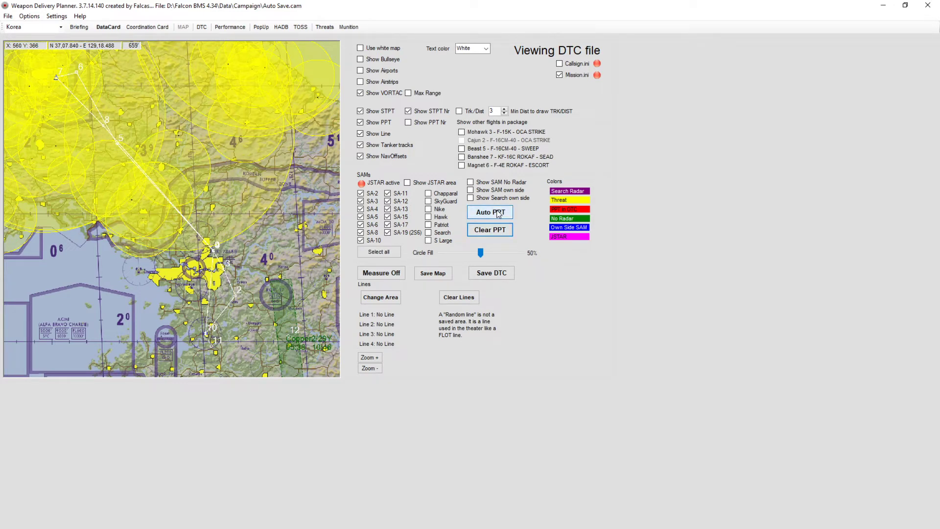
click(498, 214)
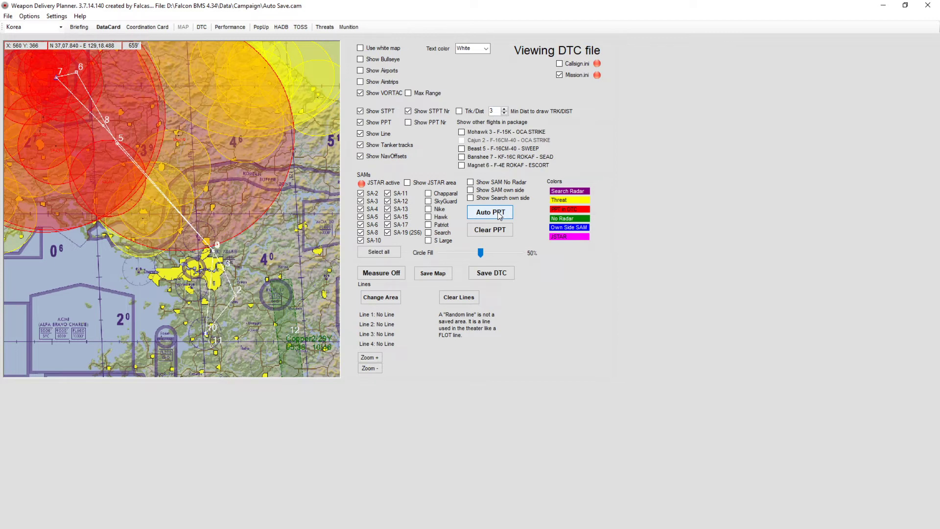
mouse_move(145, 224)
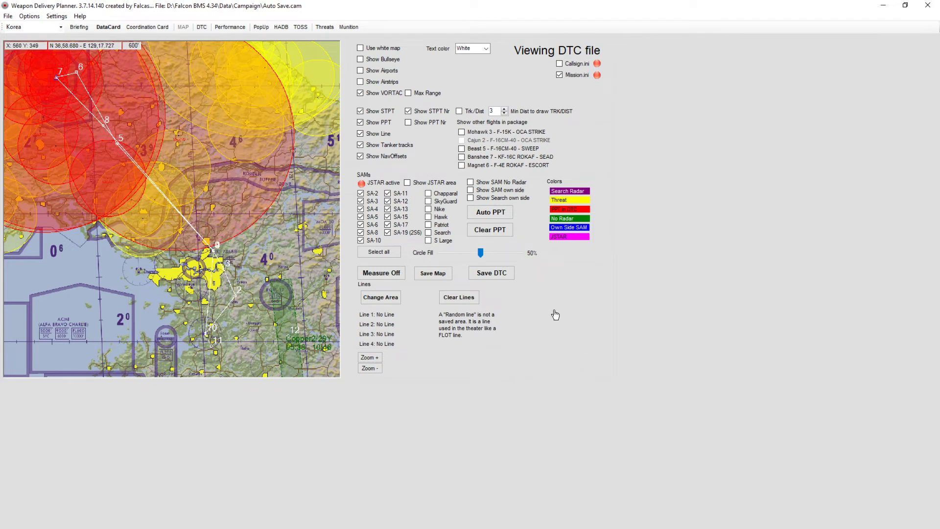
- Add the Copper2 tanker track to line 1 and save the DTC file
click(373, 297)
mouse_move(289, 339)
mouse_move(271, 282)
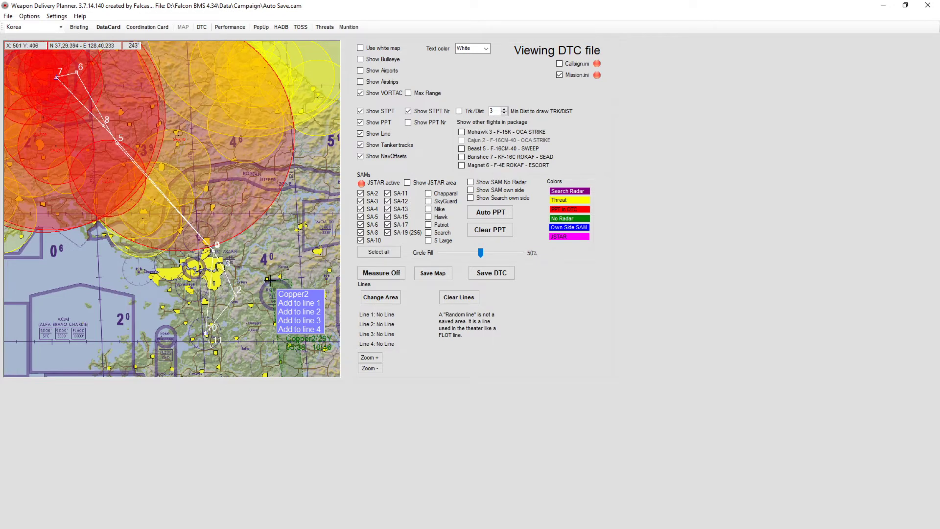
click(297, 305)
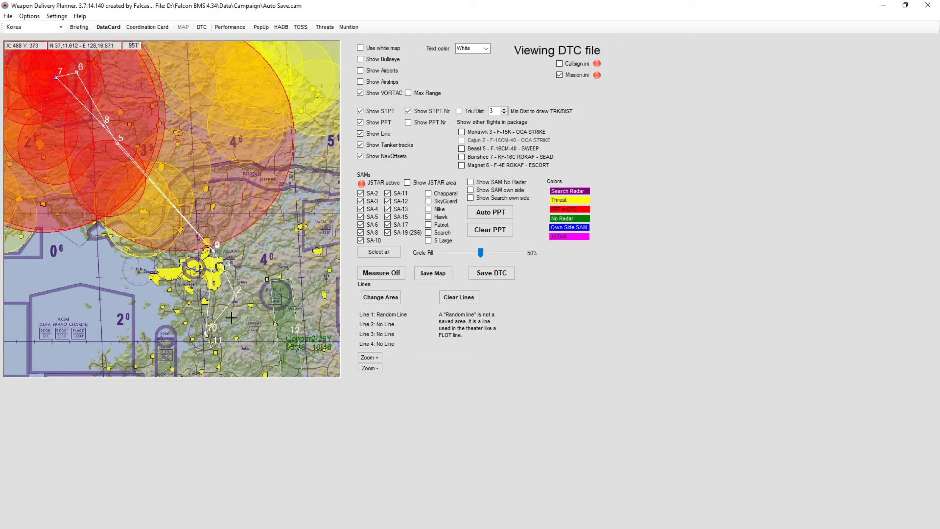
mouse_move(208, 336)
click(492, 277)
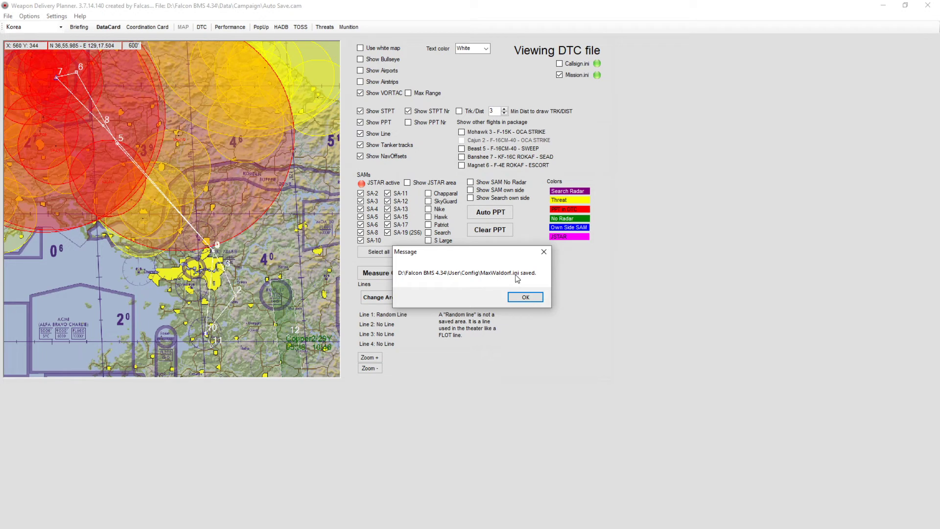
- Dismiss the save message and return to the datacard page to review the finished card
click(526, 300)
click(474, 309)
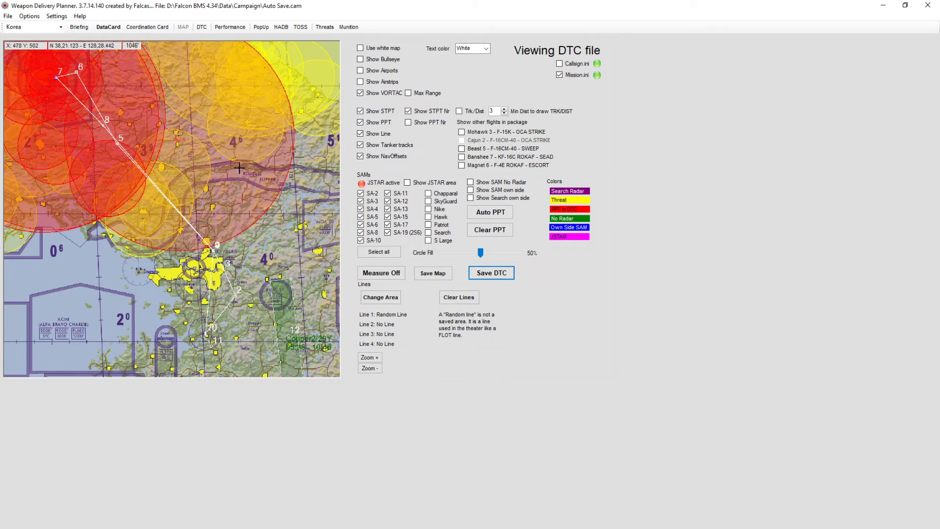
click(208, 168)
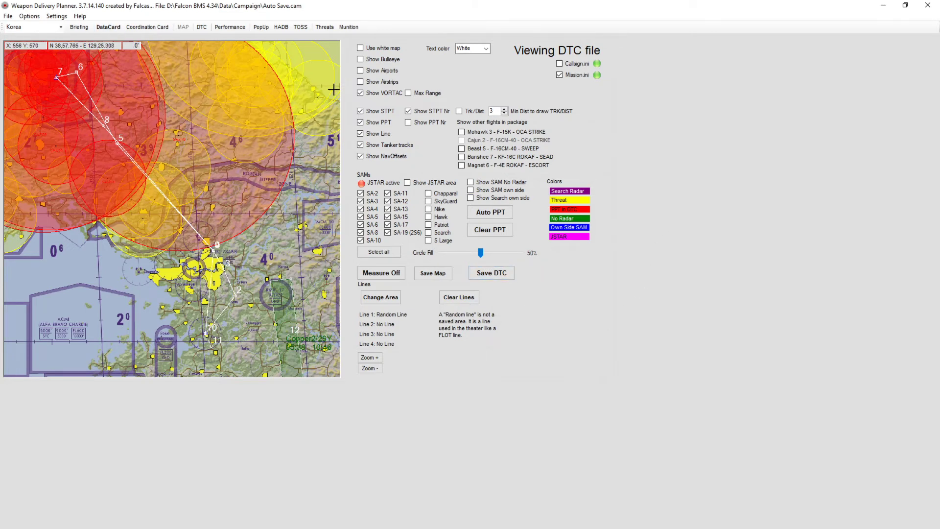
click(108, 28)
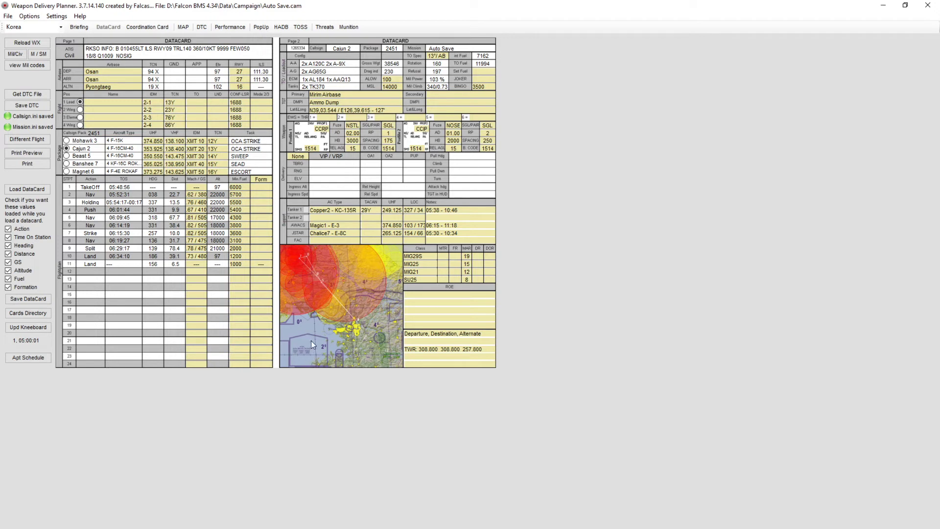
click(383, 316)
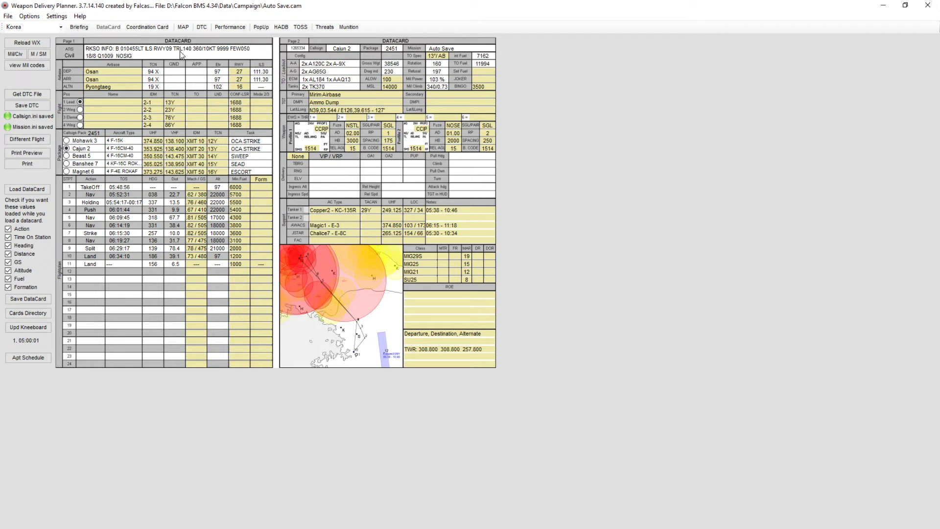
- Open the DTC editor and review its steerpoint, target, line, PPT and PPT management pages
click(201, 27)
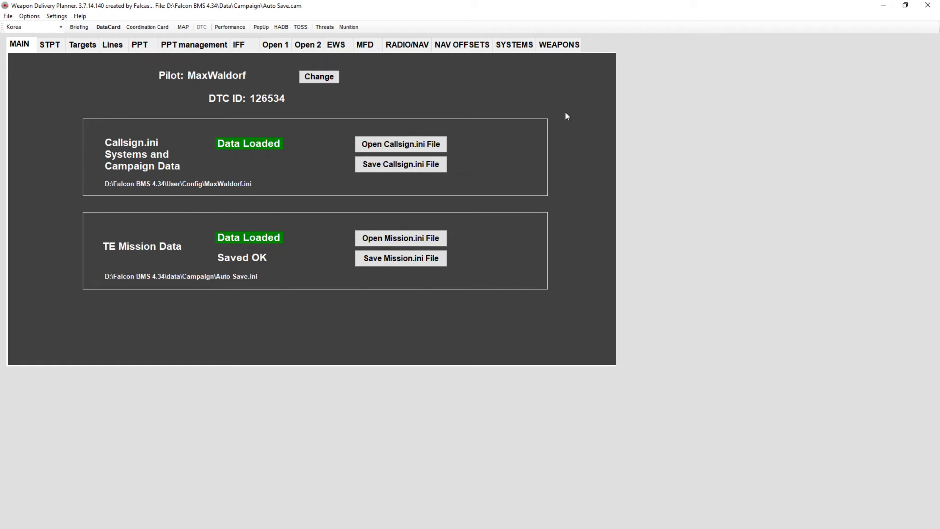
click(51, 49)
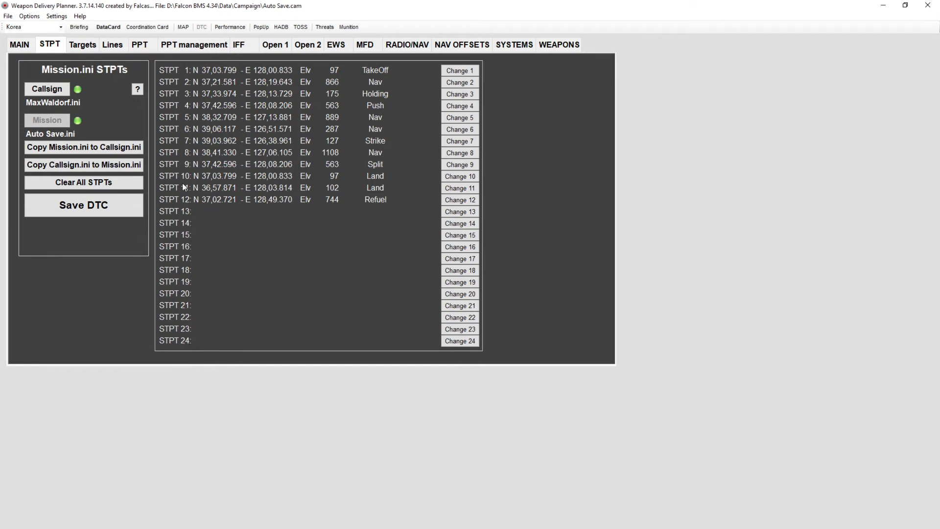
click(81, 44)
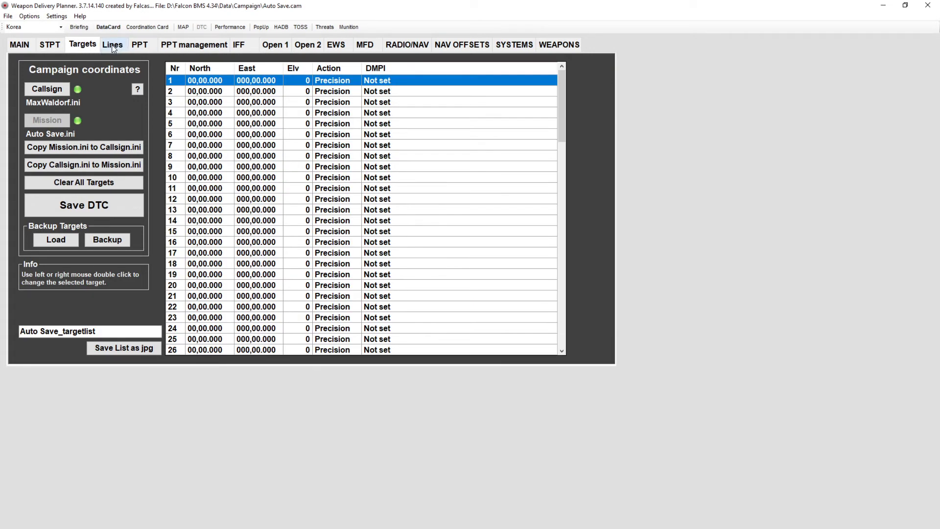
click(112, 45)
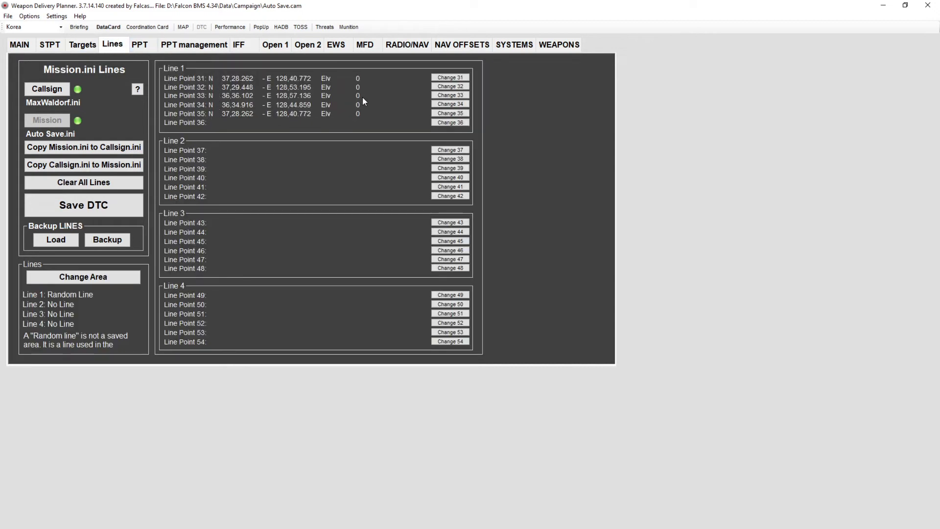
click(146, 49)
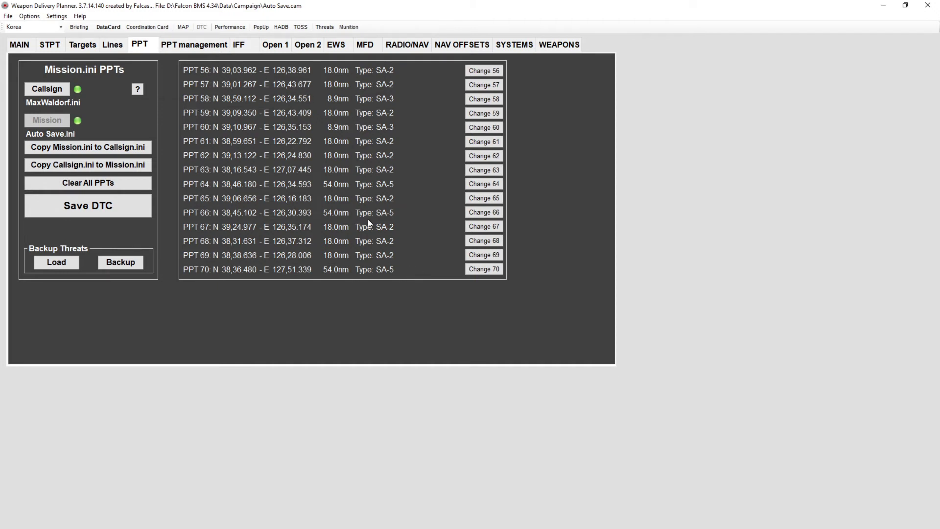
click(168, 45)
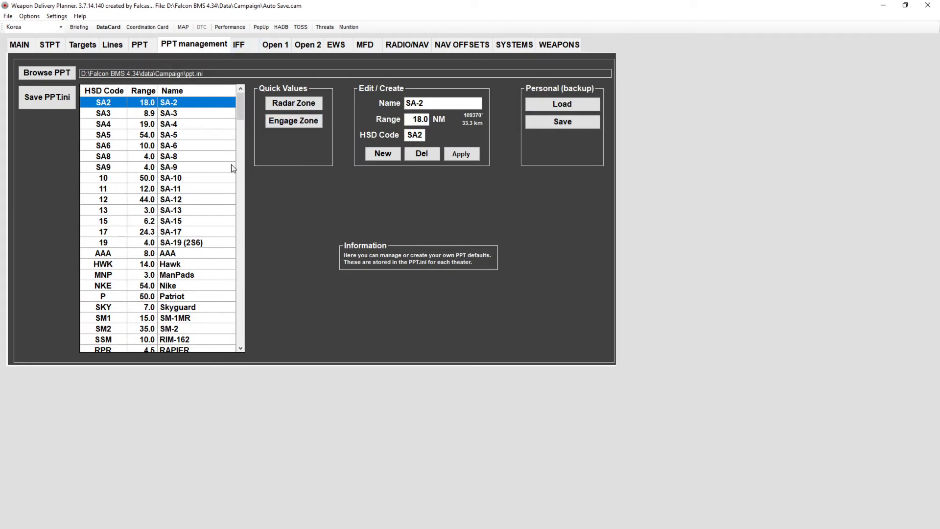
click(110, 116)
click(117, 103)
- Browse the IFF, Open 1, Open 2 and EWS pages of the DTC editor
click(248, 45)
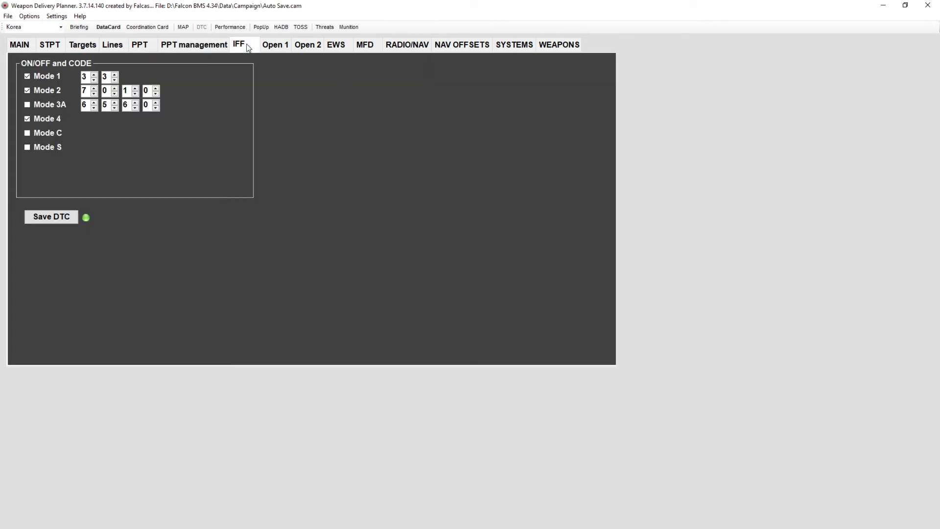
click(281, 45)
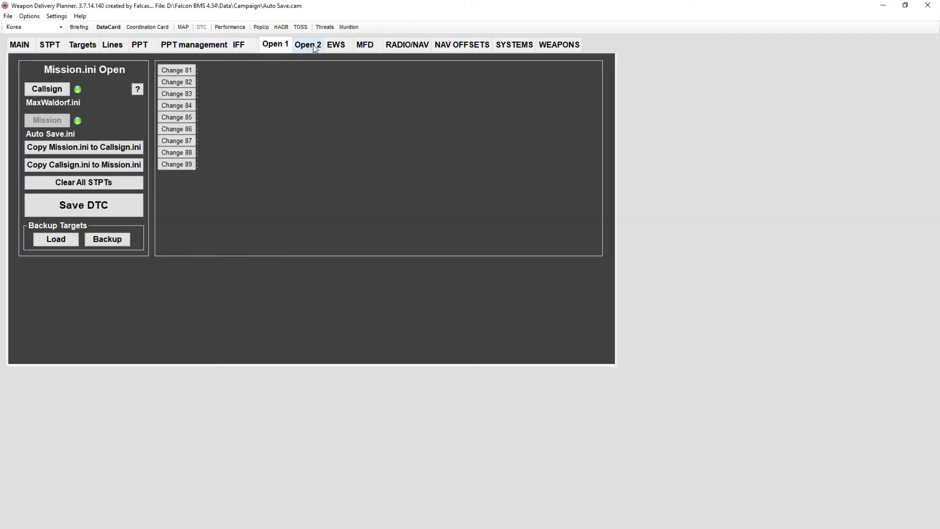
click(312, 47)
click(347, 48)
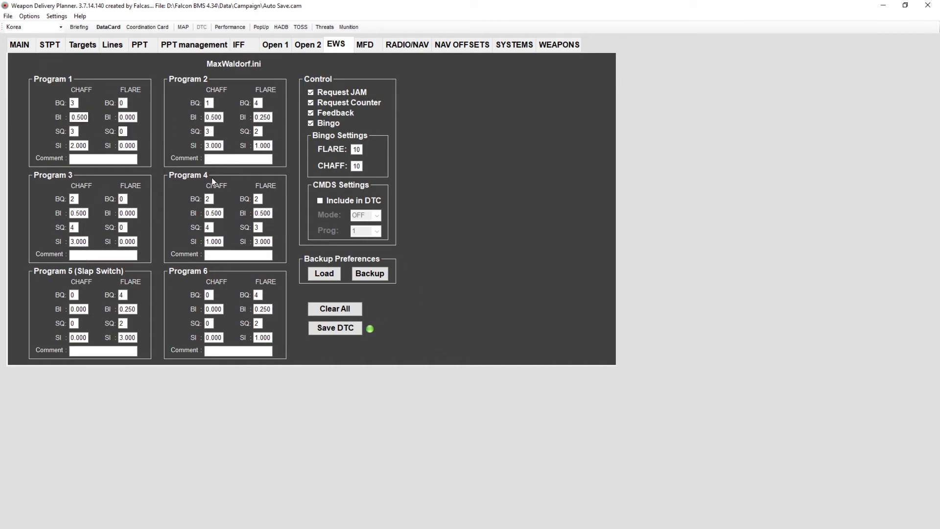
click(325, 273)
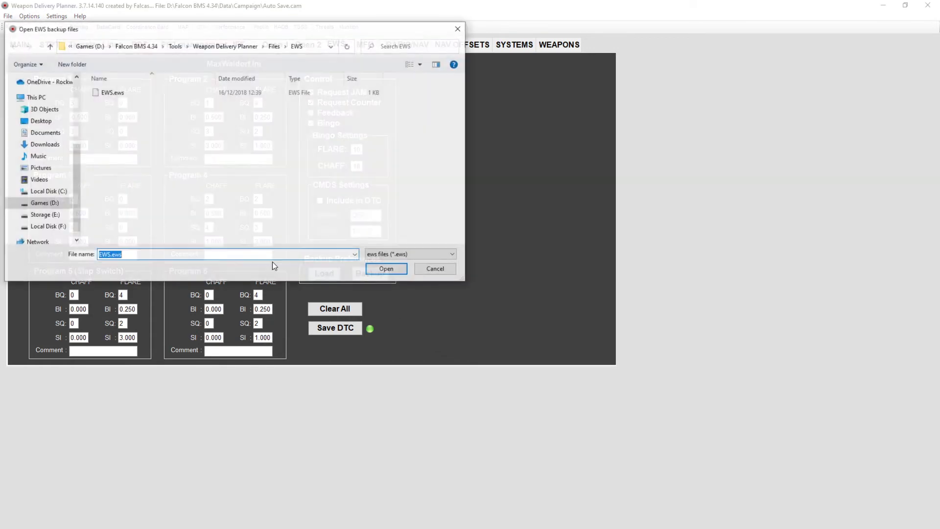
click(112, 94)
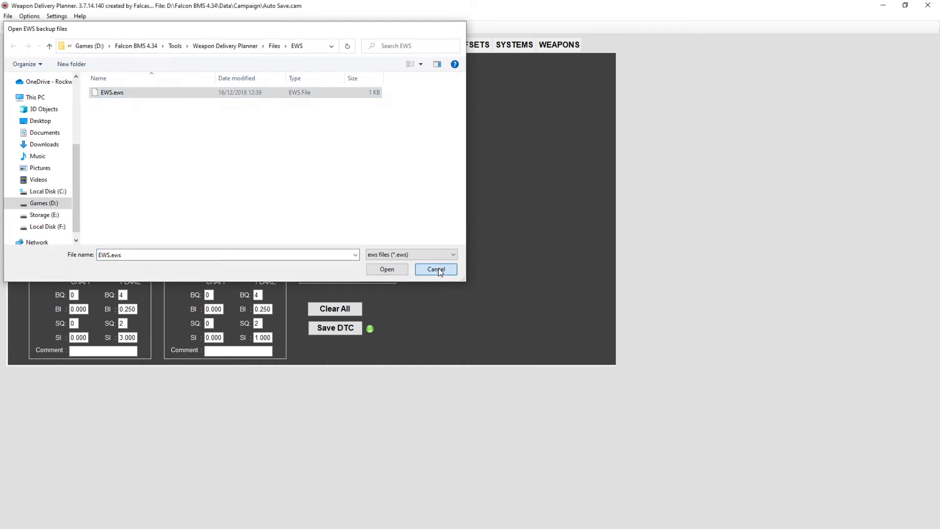
click(436, 269)
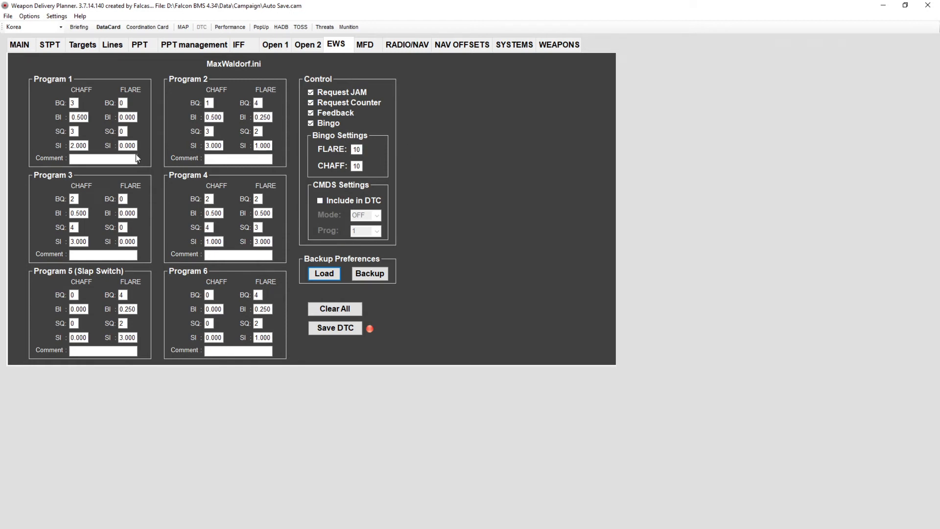
- Review the EWS program comment field and the MFD page layout settings
click(98, 158)
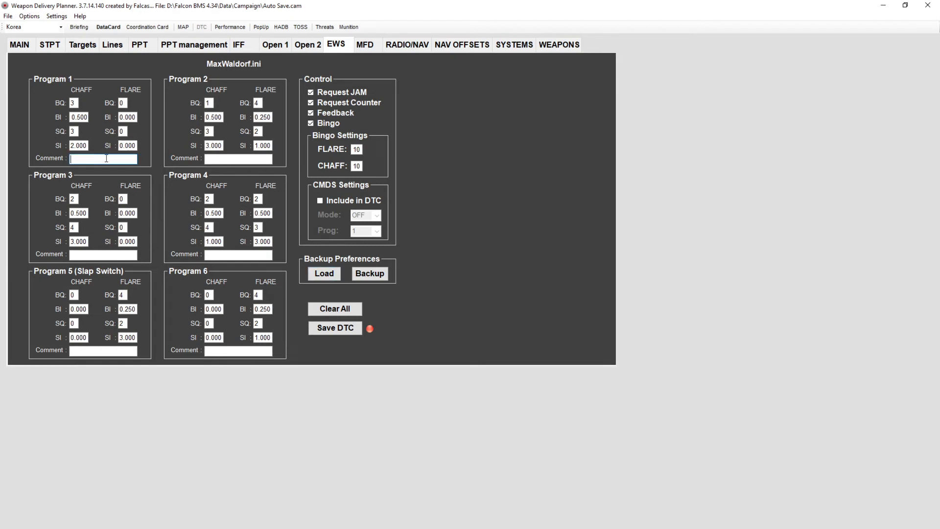
click(369, 44)
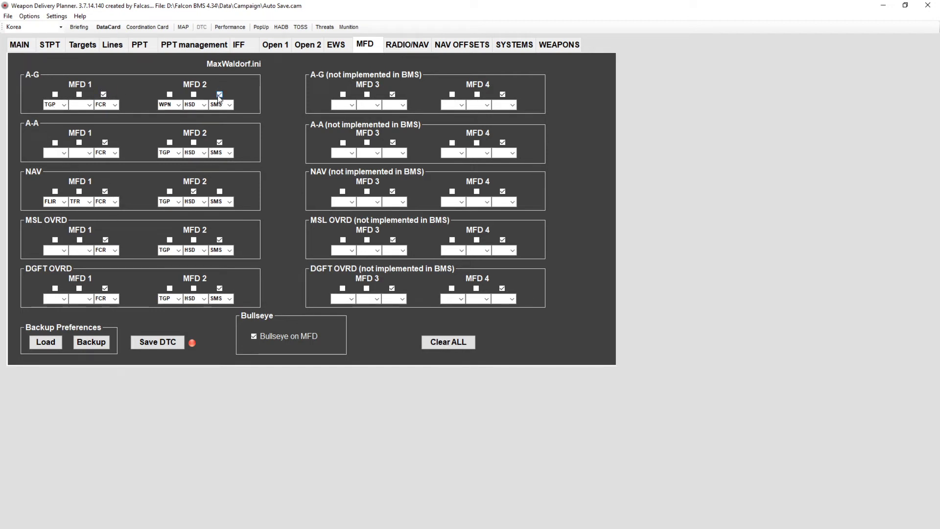
click(104, 94)
- Apply Osan's runway 27 ILS data and range to the radio/nav settings
click(412, 44)
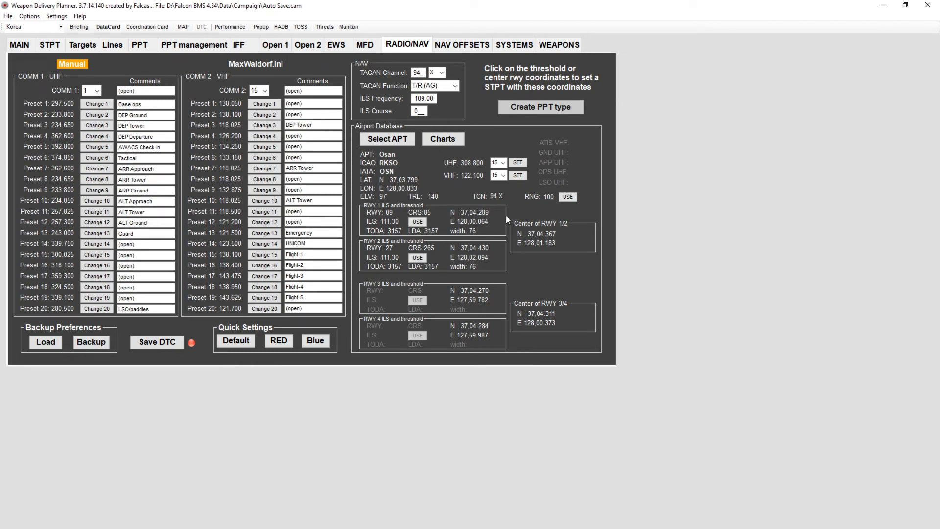
click(566, 198)
click(418, 258)
click(568, 198)
- Apply the Ramp quick setting on the systems page after reviewing nav offsets, then view the weapons page
click(467, 45)
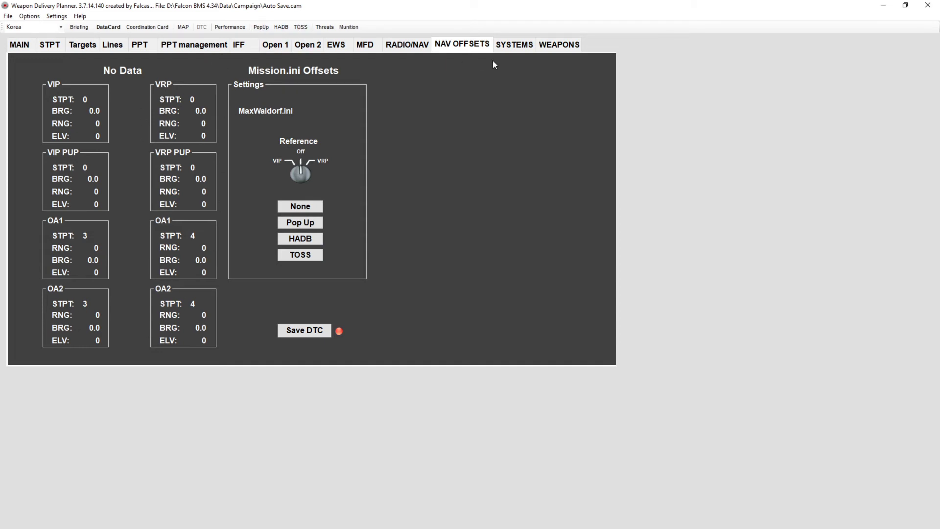
click(529, 44)
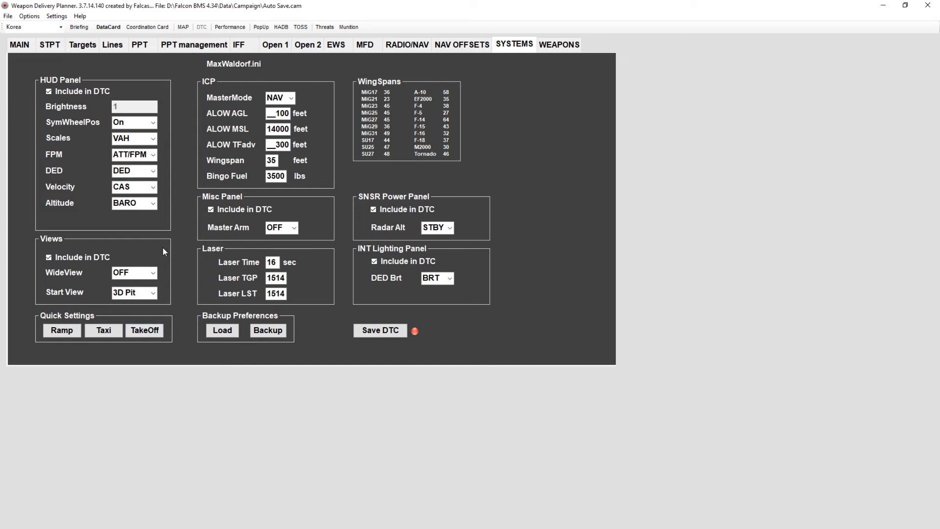
click(68, 332)
click(569, 46)
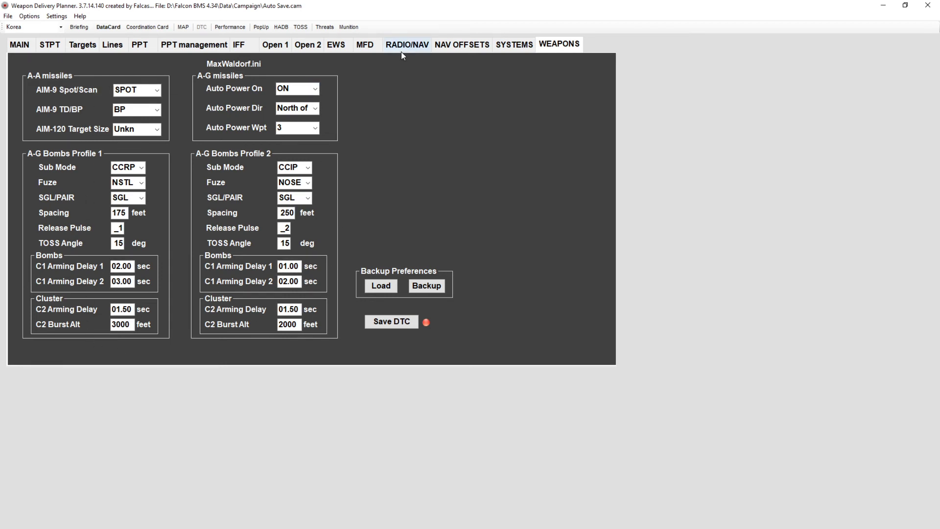
- Switch the TOSS page to Profile mode and toggle its reference between VIP and VRP
click(236, 28)
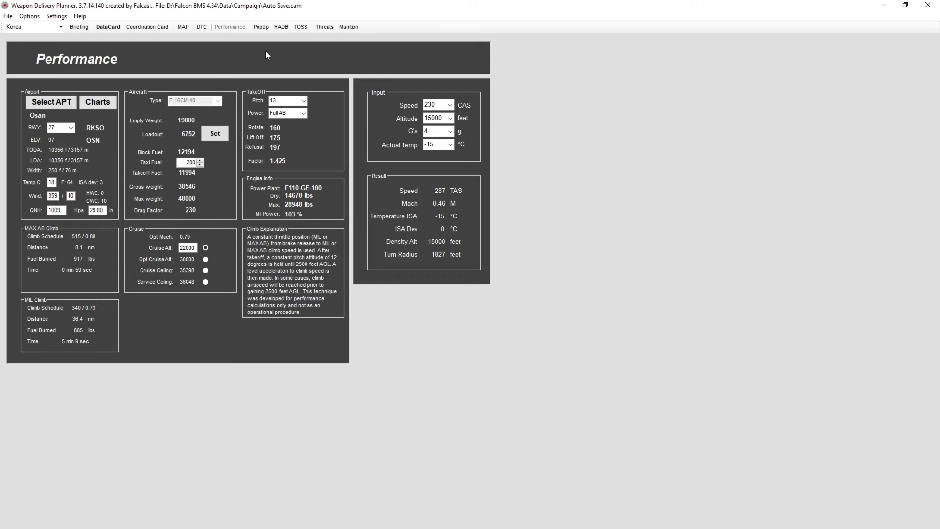
click(262, 27)
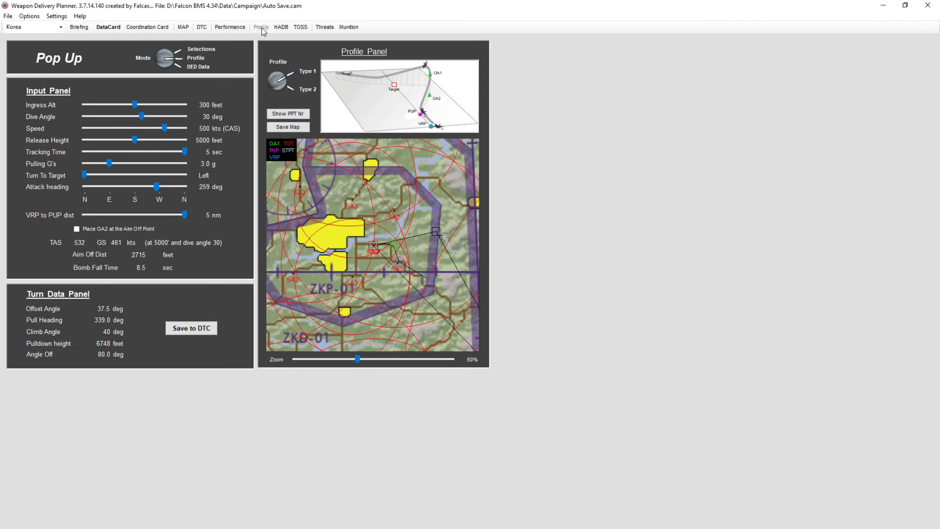
click(281, 29)
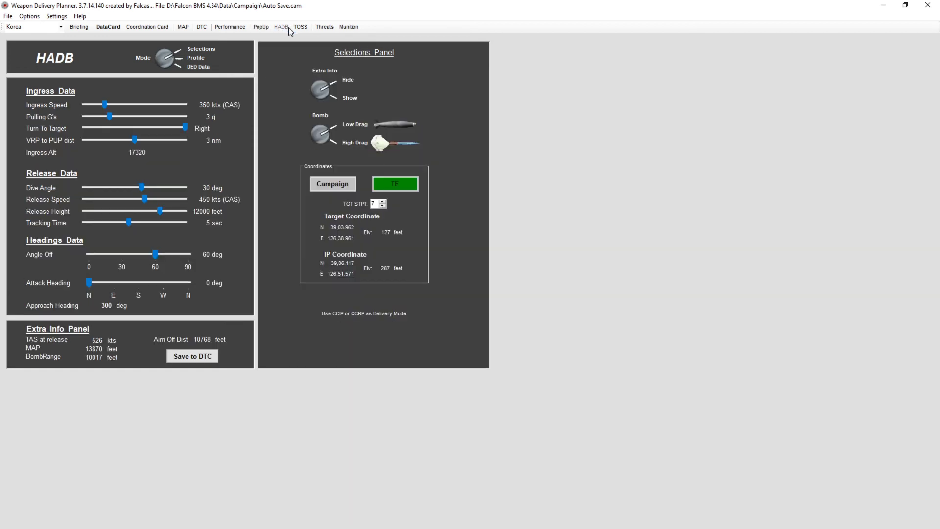
click(301, 28)
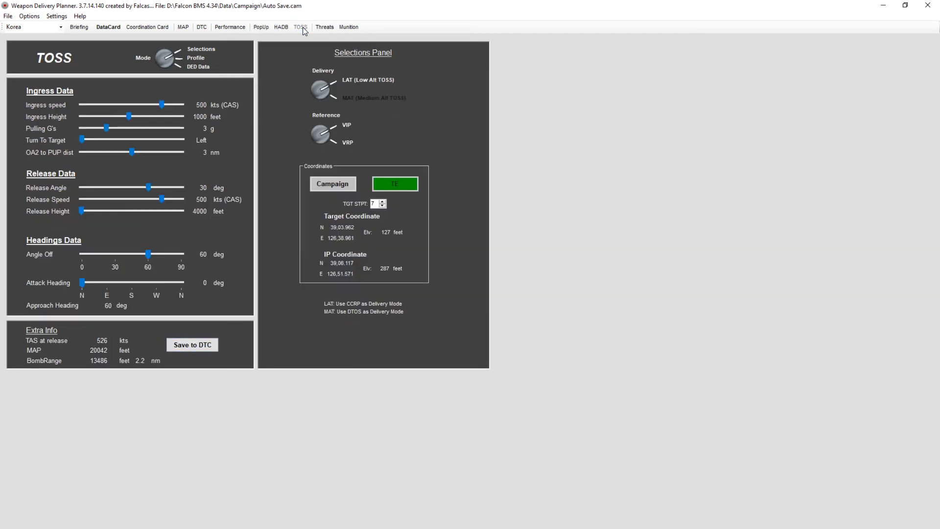
click(173, 61)
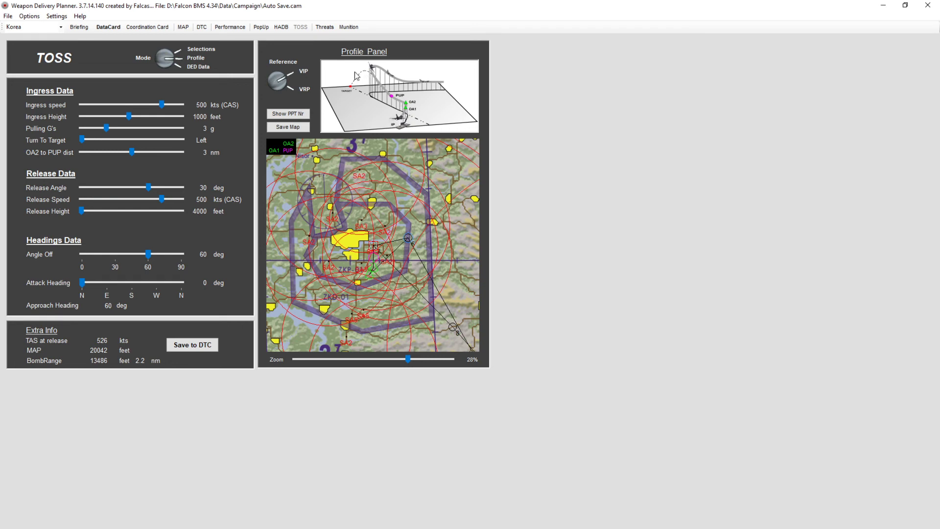
click(280, 86)
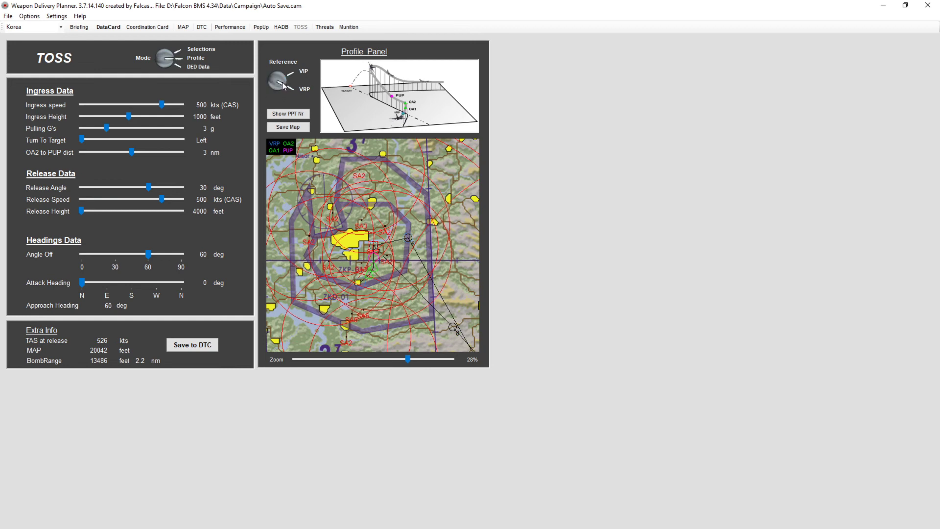
click(281, 87)
click(282, 87)
click(282, 87)
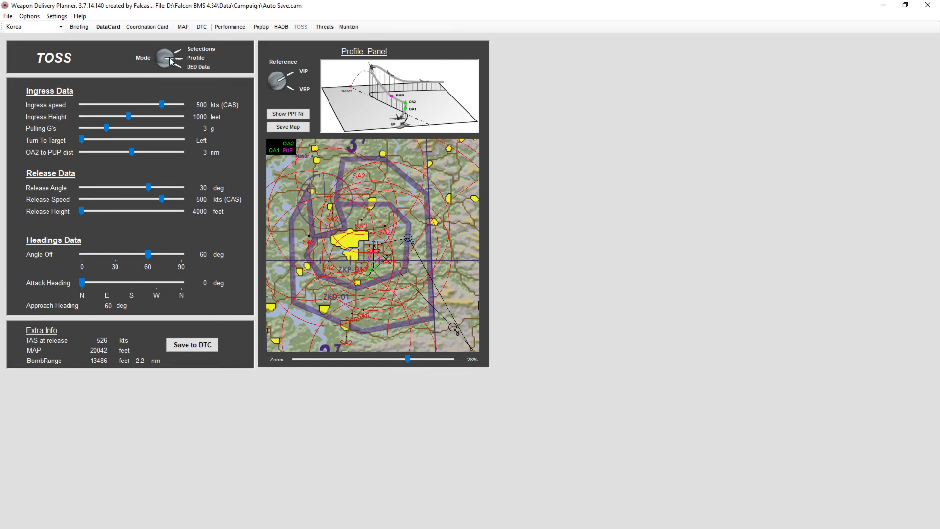
- Switch the HADB page to Profile mode to view the attack profile map
click(262, 27)
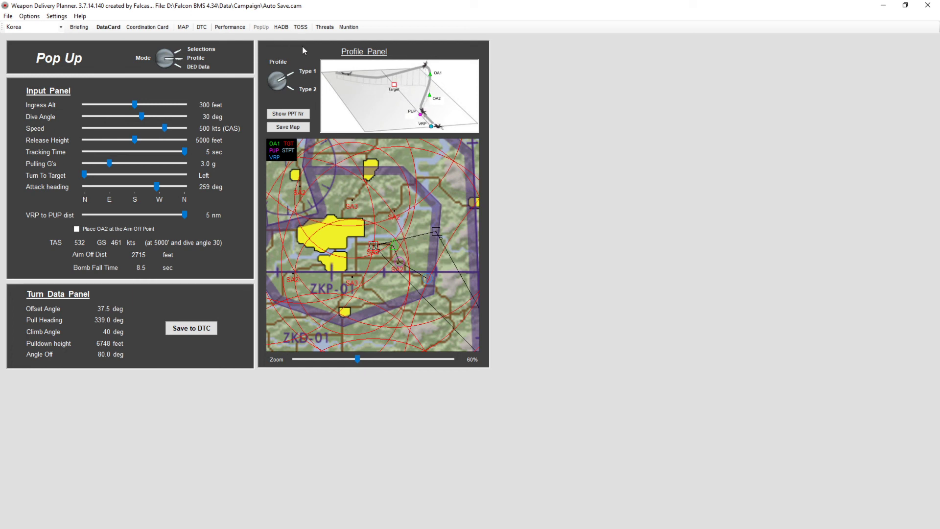
click(300, 27)
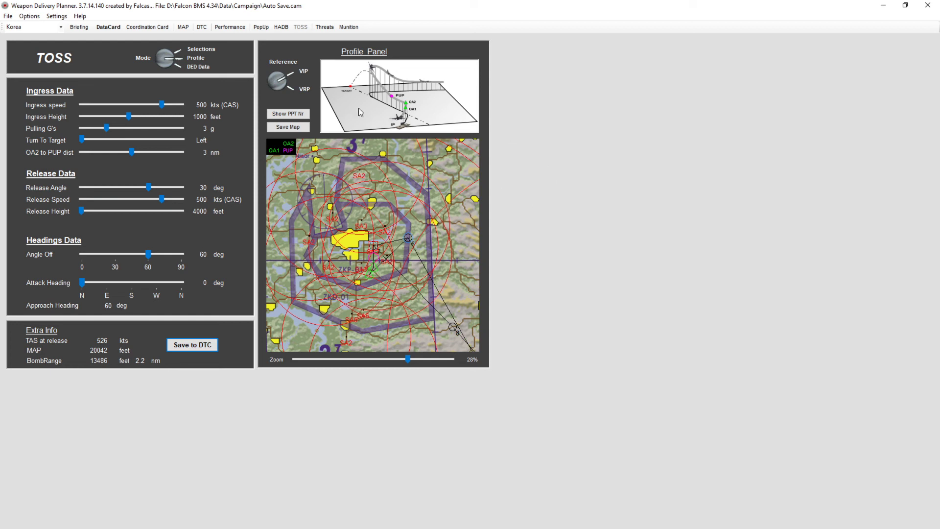
click(282, 27)
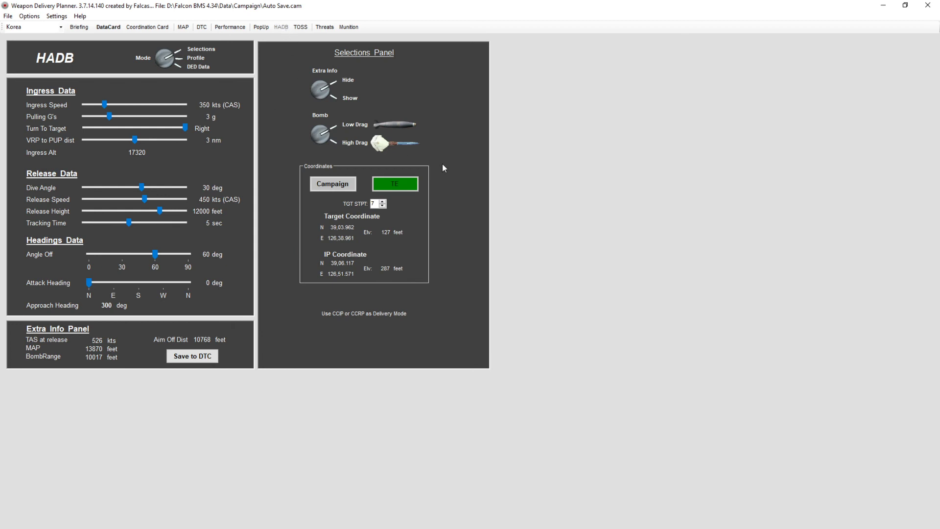
click(169, 59)
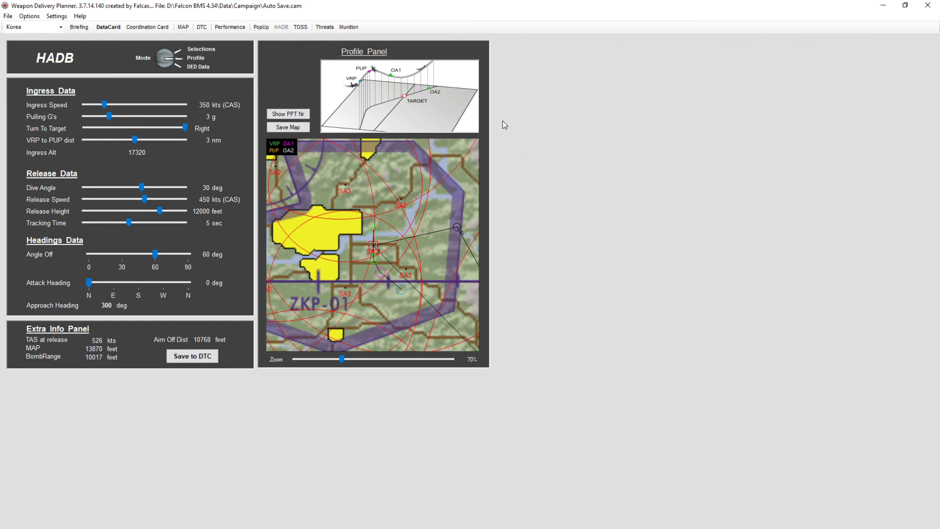
- Browse the threat library's radar list, starting with Fan Song B
click(324, 28)
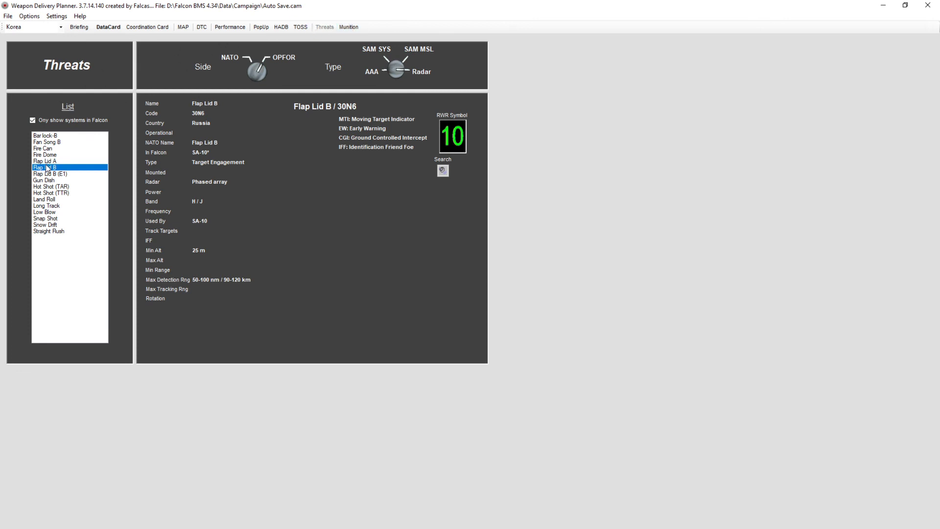
click(55, 137)
key(Down)
key(Down)
key(Down)
key(Down)
key(Down)
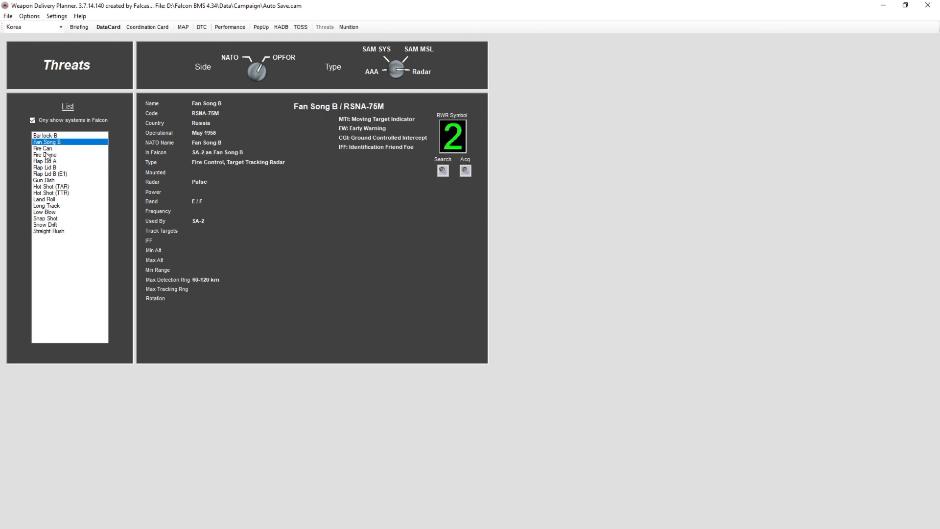
- Compare further radar entries in the threat library, such as Long Track, Flap Lid and Bar Lock
click(62, 206)
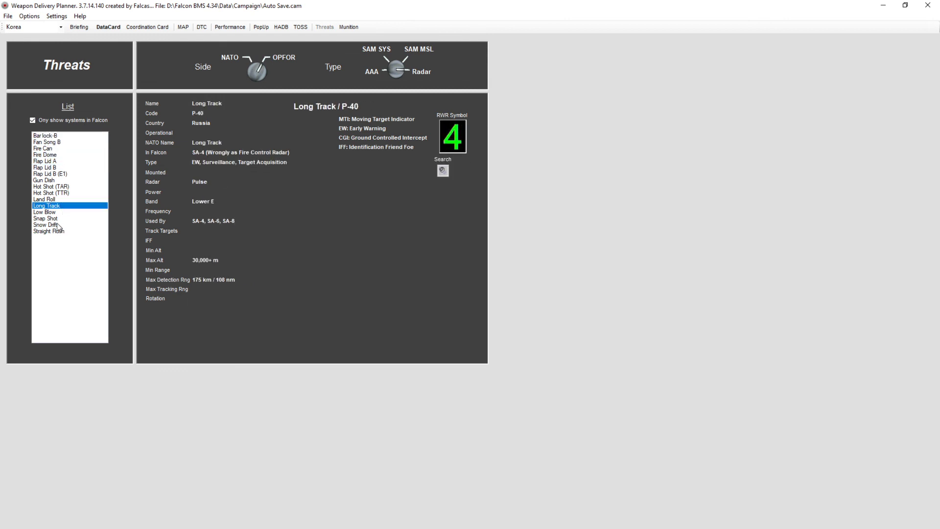
click(56, 175)
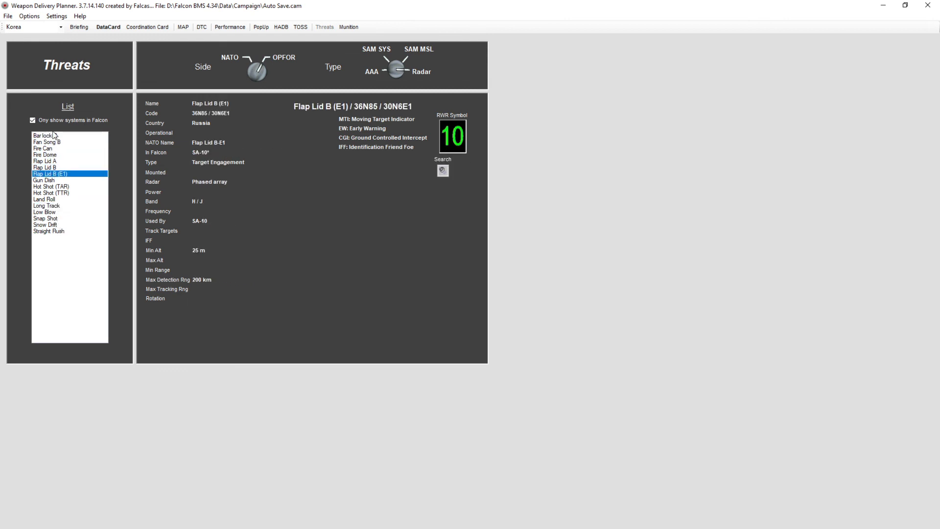
click(55, 137)
click(49, 149)
click(55, 142)
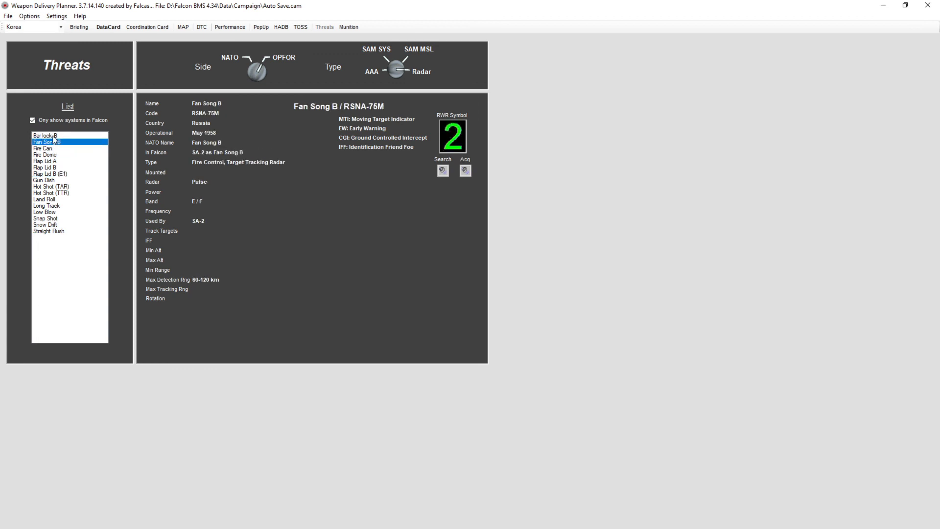
click(50, 137)
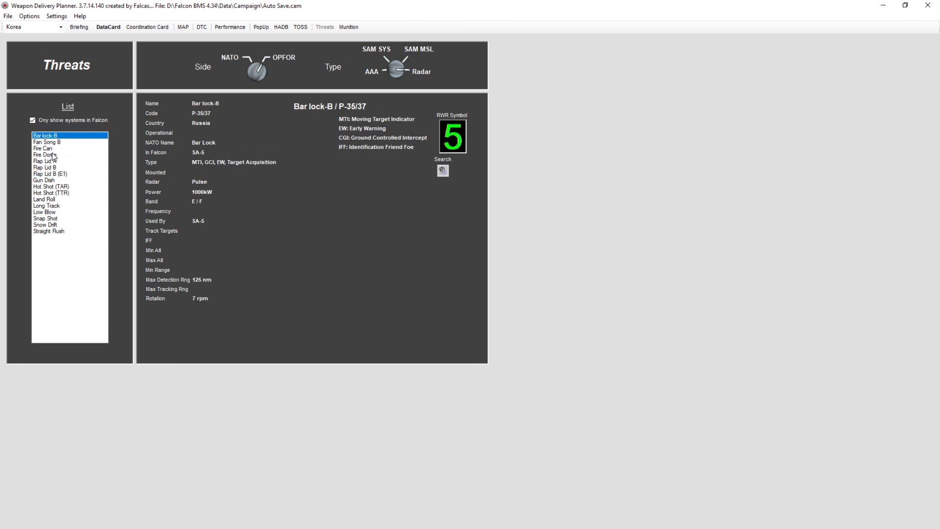
click(55, 155)
click(50, 181)
click(54, 199)
click(59, 219)
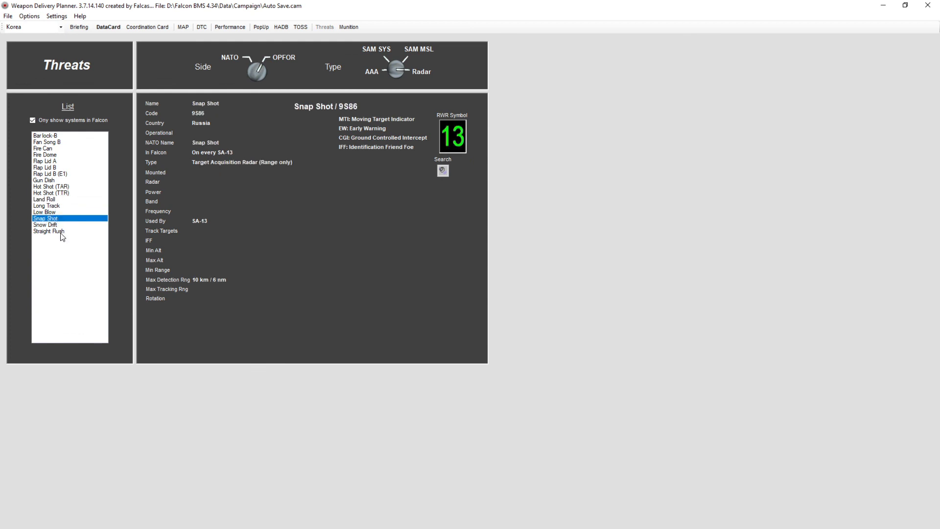
click(56, 231)
click(56, 206)
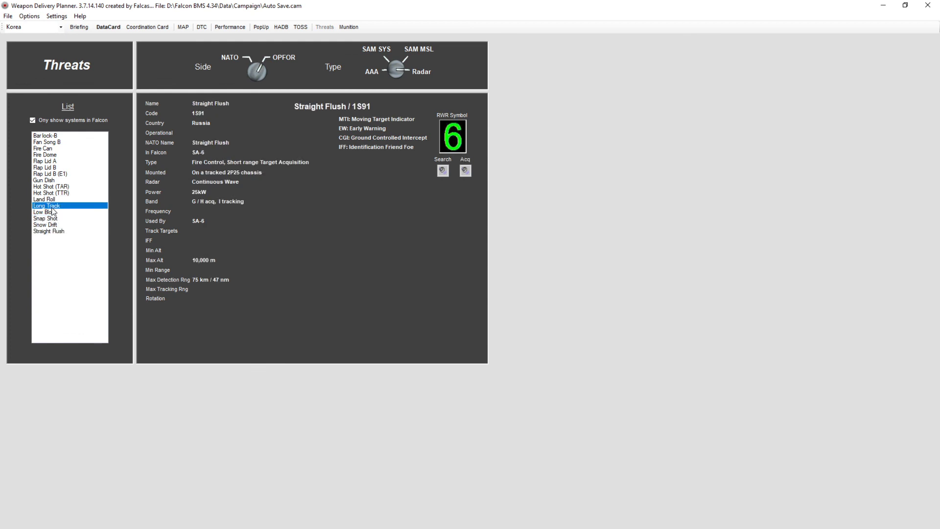
click(58, 174)
click(57, 137)
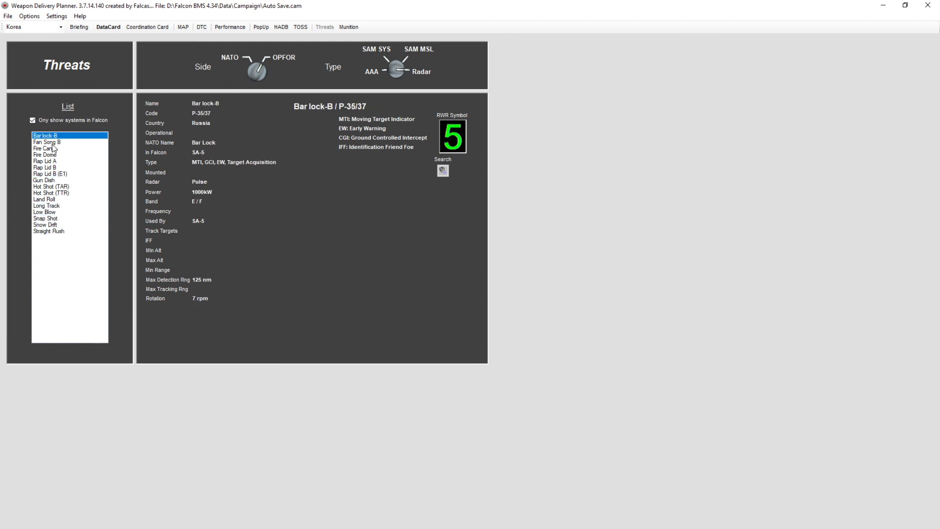
click(55, 143)
click(53, 162)
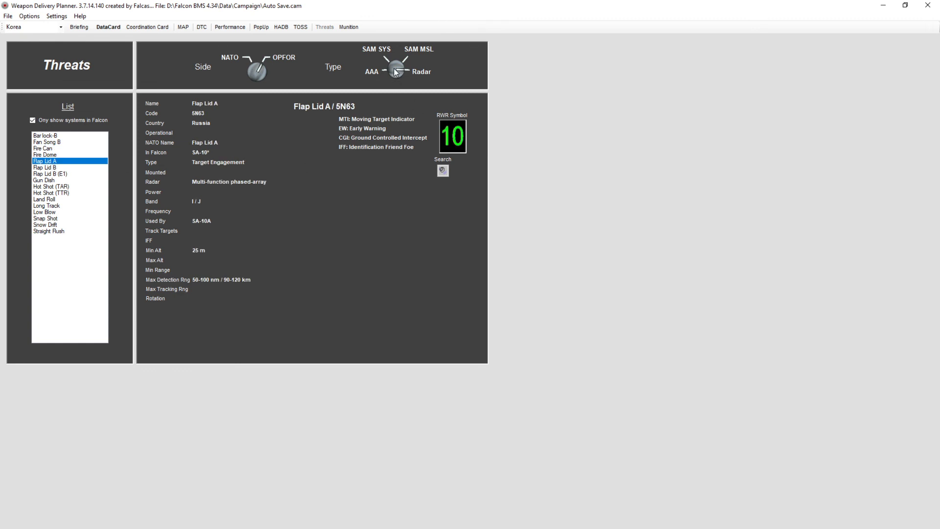
- Turn the threat type selector to AAA to browse the anti-aircraft artillery systems
click(394, 69)
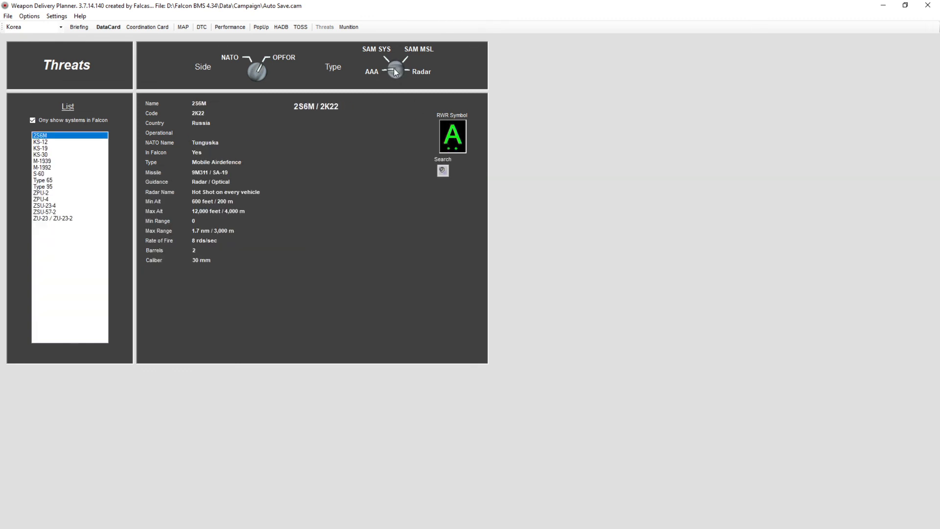
right_click(394, 69)
right_click(394, 68)
right_click(394, 68)
click(394, 68)
click(394, 68)
click(393, 68)
- Open the munition library and cycle its type selector through the bomb categories such as Low Drag and Guided
click(351, 28)
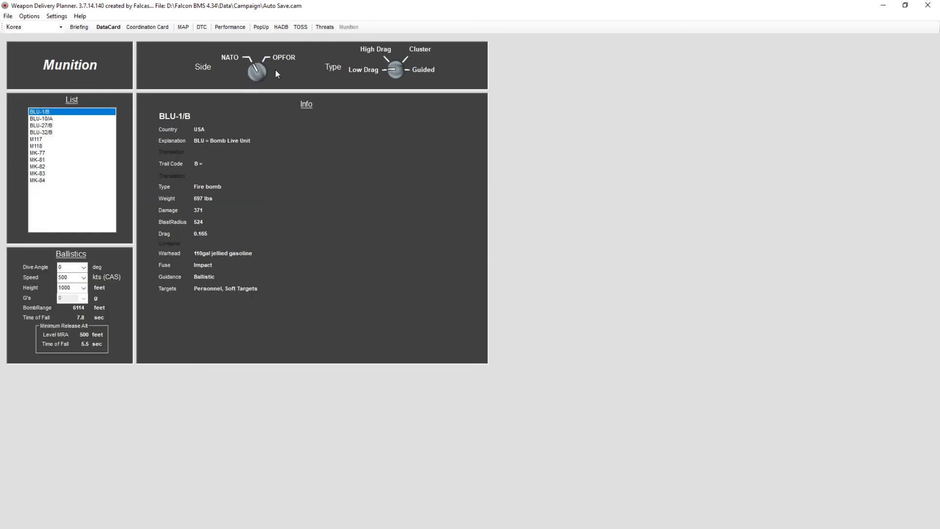
click(396, 70)
click(396, 70)
click(396, 70)
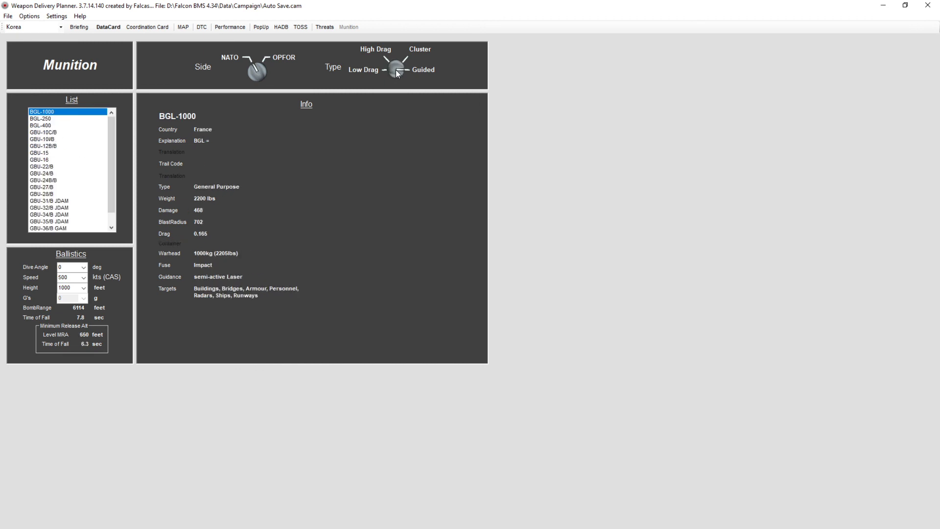
click(397, 70)
click(396, 70)
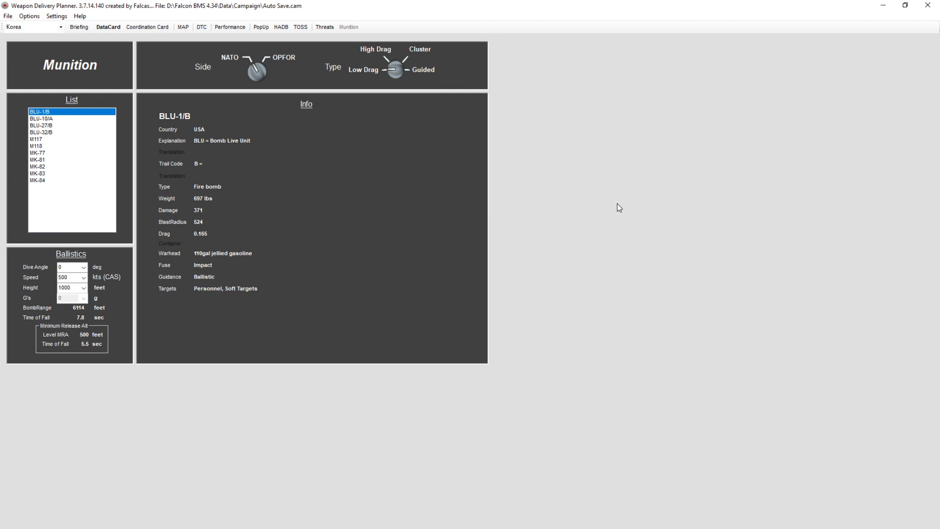
- Look over the DataCard, Coordination Card and Performance pages before returning to the DataCard
click(112, 27)
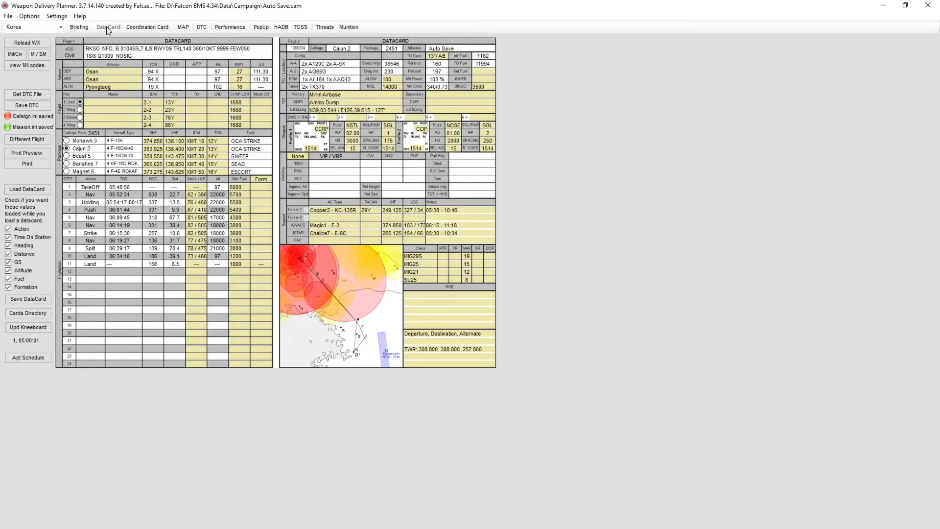
click(183, 27)
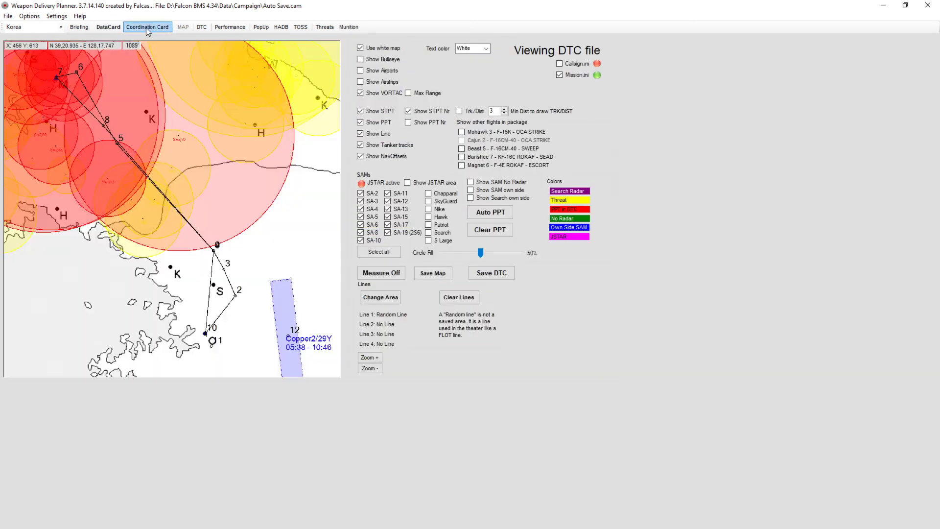
click(228, 29)
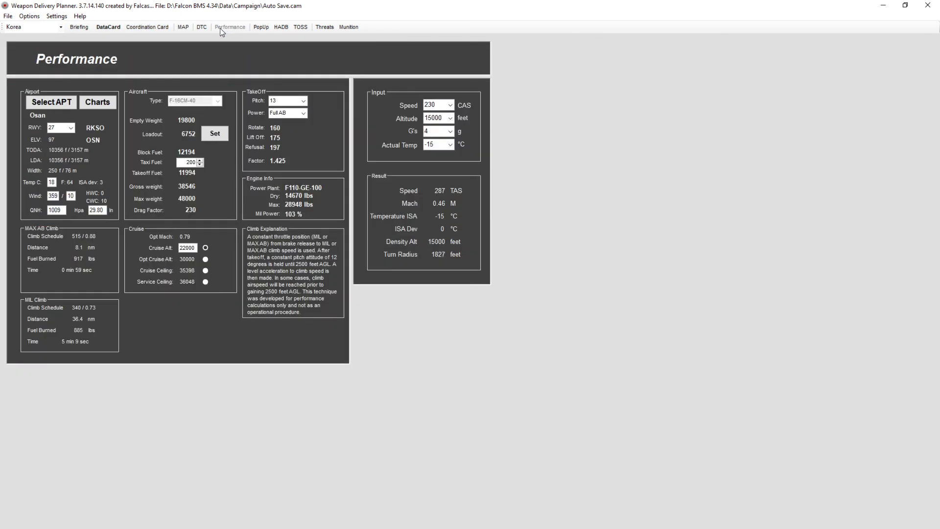
click(113, 27)
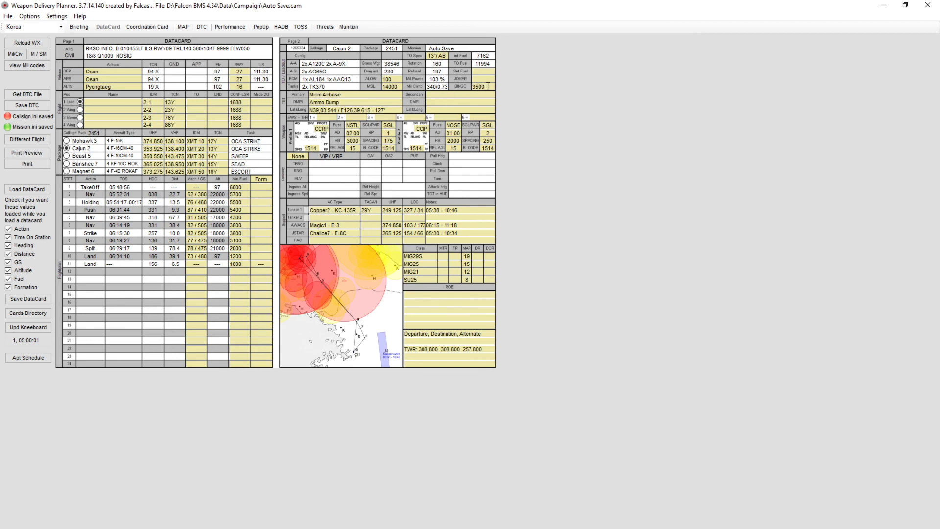
- Edit the minimum fuel entries around the strike steerpoint in the datacard's flight plan
double_click(244, 236)
click(248, 235)
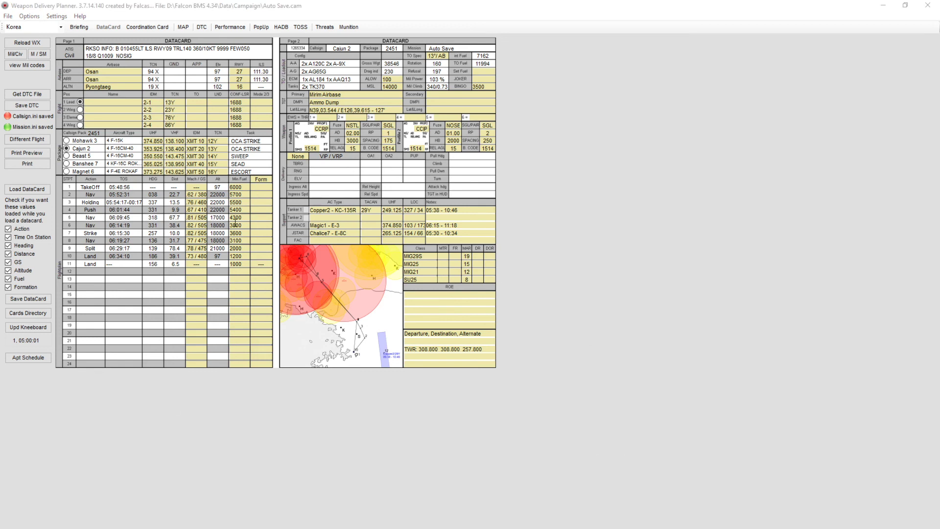
click(245, 234)
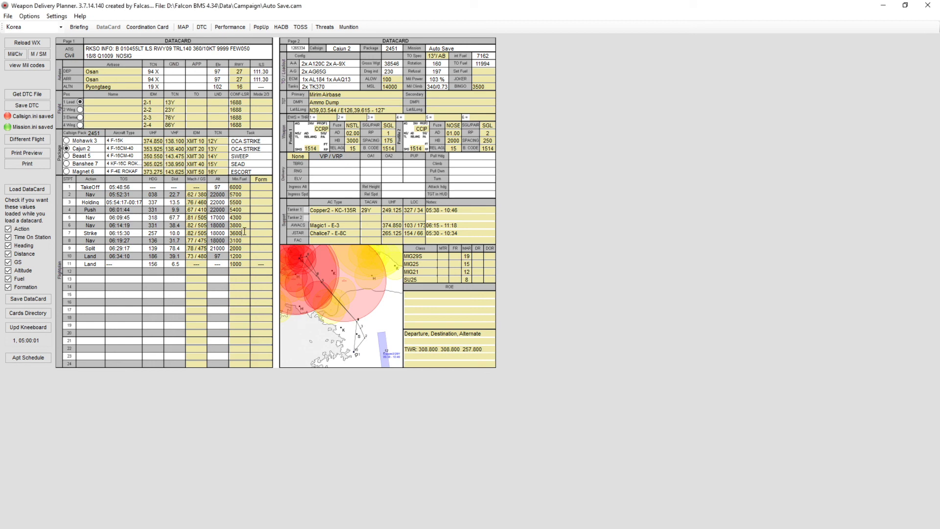
click(245, 227)
key(alt+Tab)
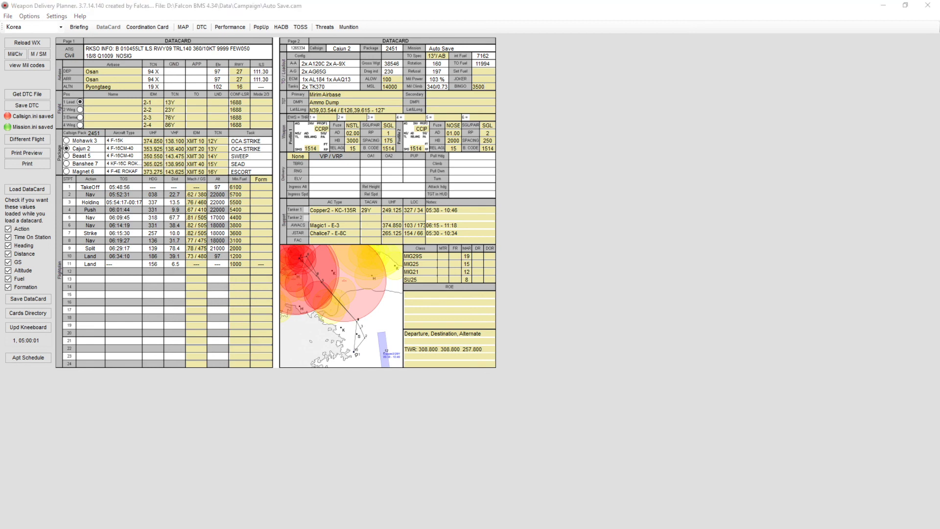